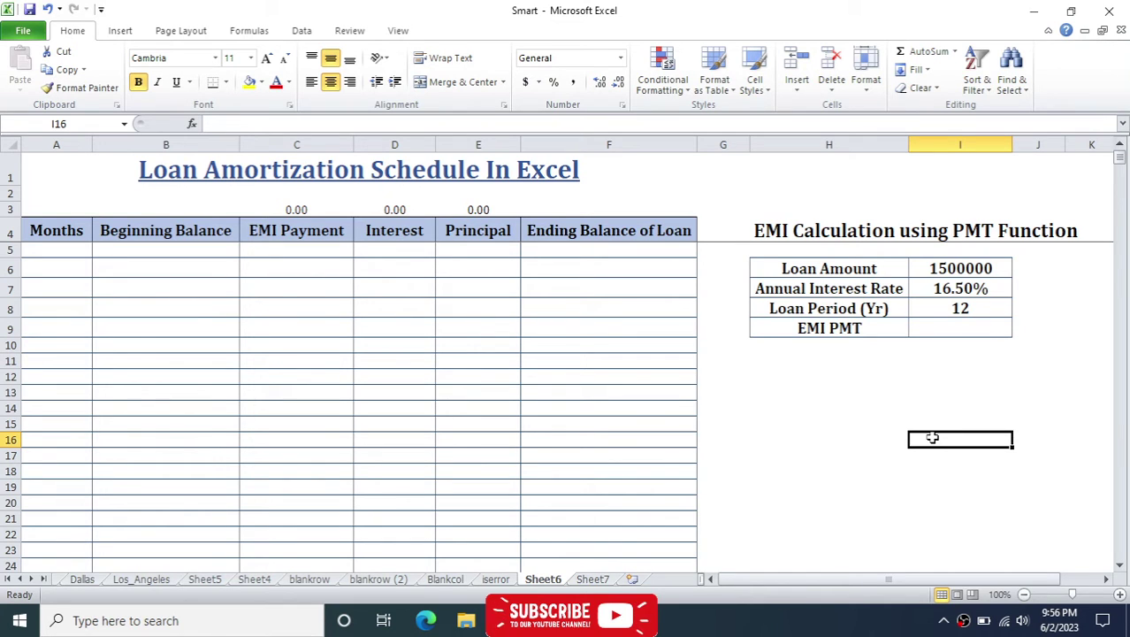
Review the annual interest rate, loan period and loan amount inputs
{"action": "left_click", "coordinate": [962, 288]}
{"action": "left_click", "coordinate": [932, 306]}
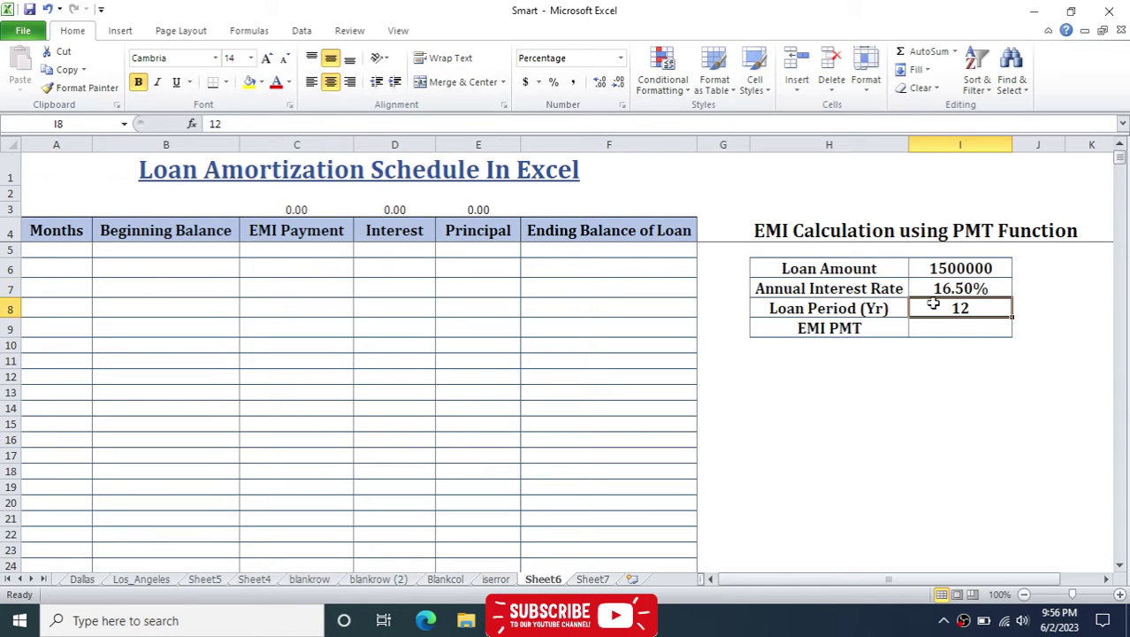
{"action": "left_click", "coordinate": [951, 267]}
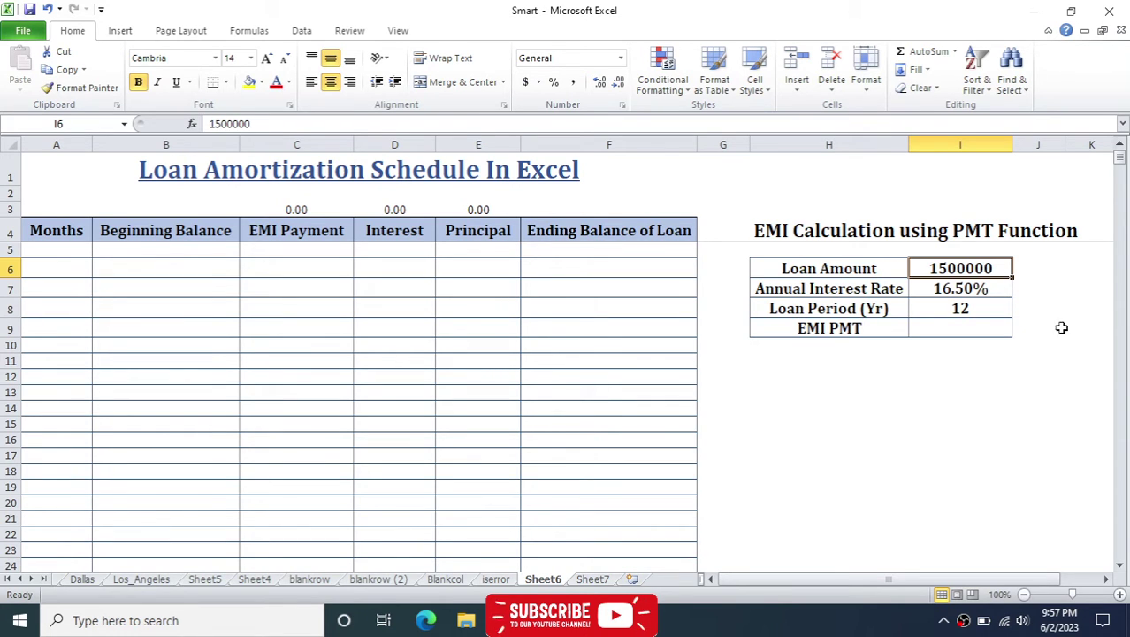
{"action": "mouse_move", "coordinate": [1121, 170]}
{"action": "left_mouse_down"}
{"action": "mouse_move", "coordinate": [1118, 358]}
{"action": "mouse_move", "coordinate": [1121, 158]}
{"action": "left_mouse_up"}
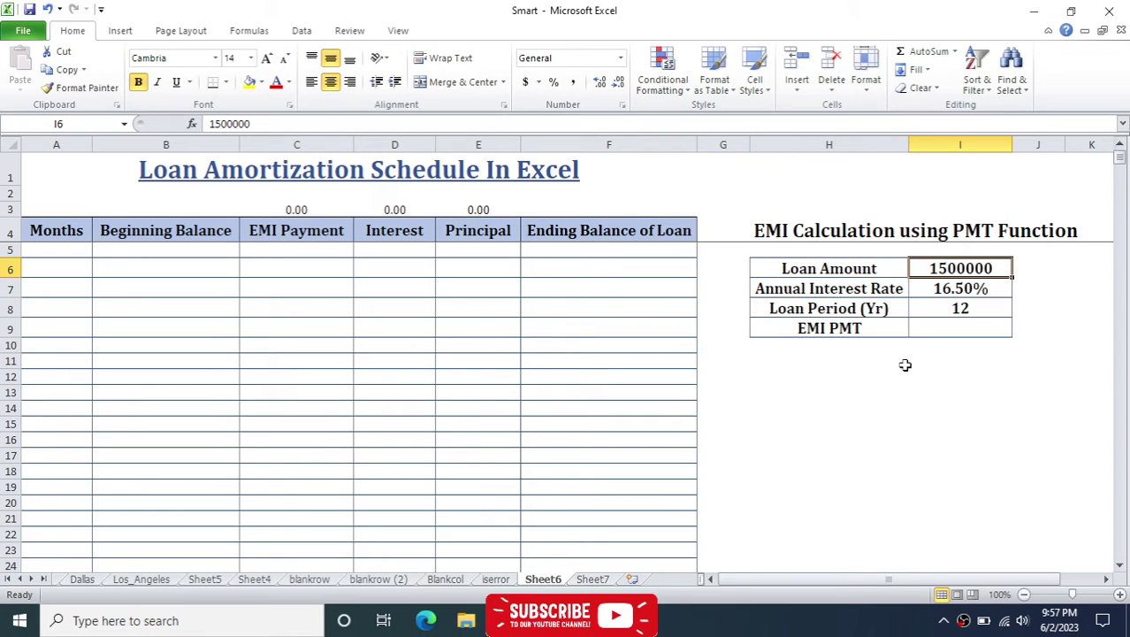
Enter =PMT(I7/12,I8*12,-I6) in I9 to get the monthly EMI of 23981.00
{"action": "left_click", "coordinate": [942, 333]}
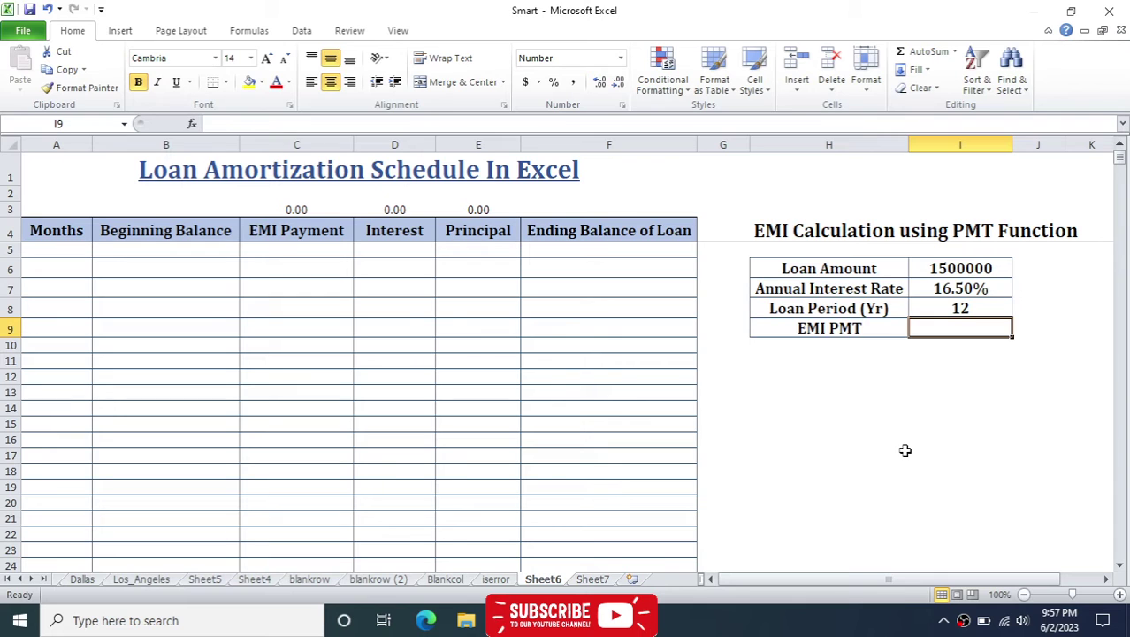
{"action": "type", "text": "="}
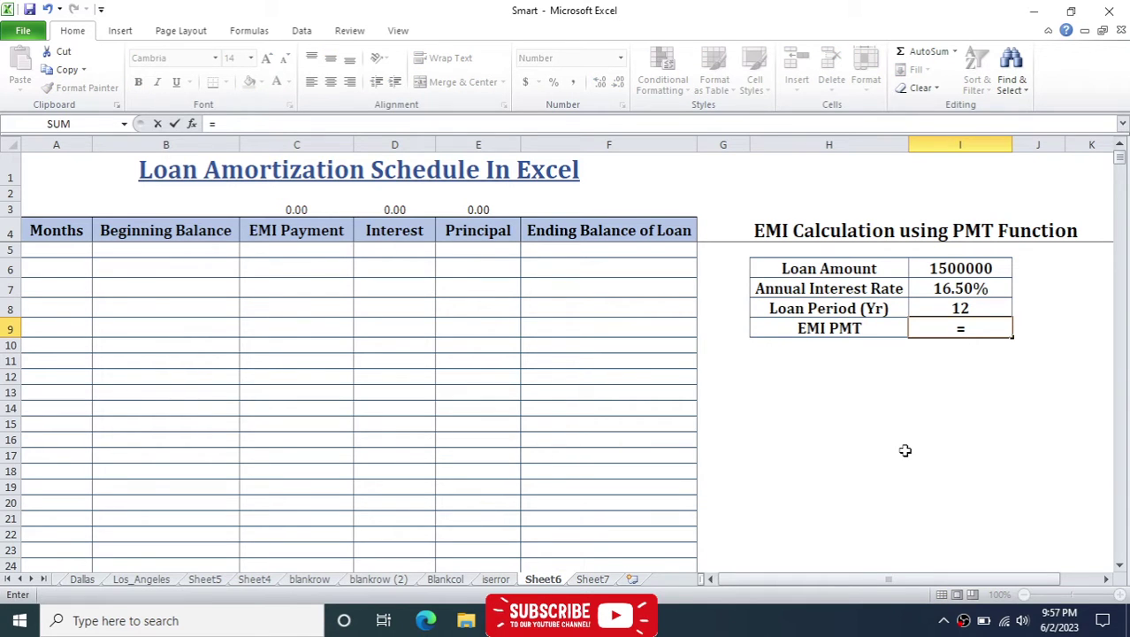
{"action": "type", "text": "PMT("}
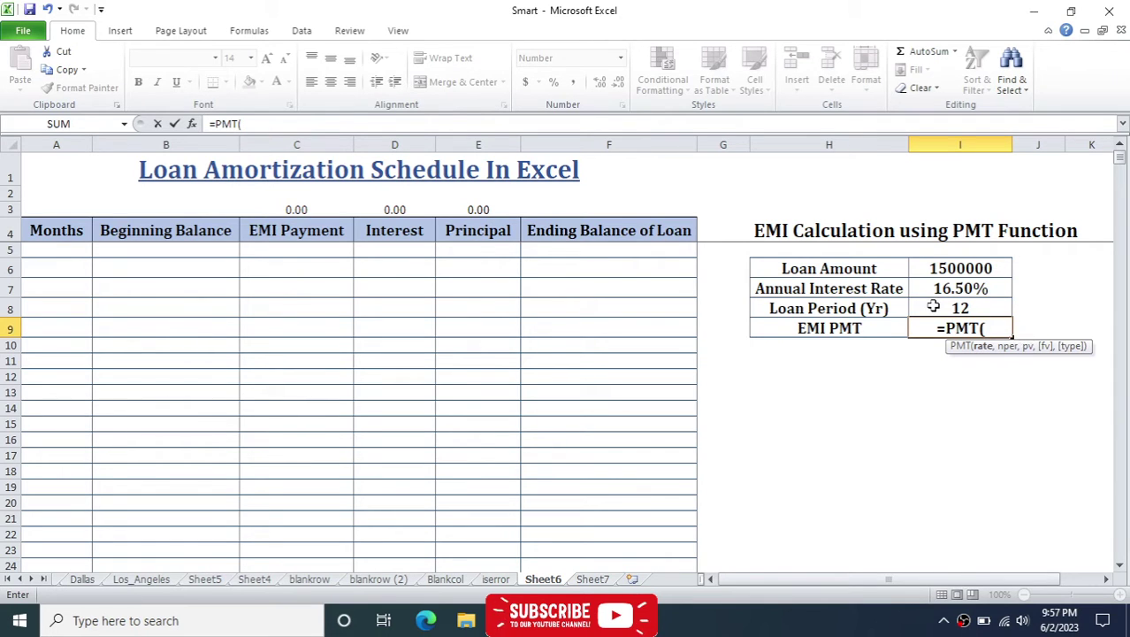
{"action": "left_click", "coordinate": [968, 288]}
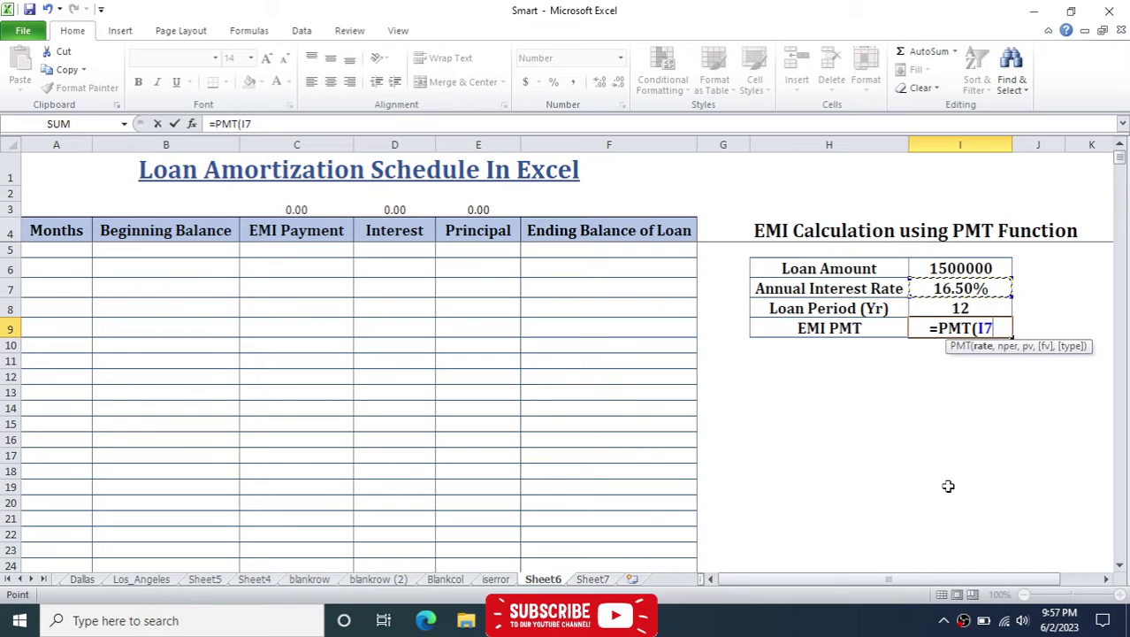
{"action": "type", "text": "/12"}
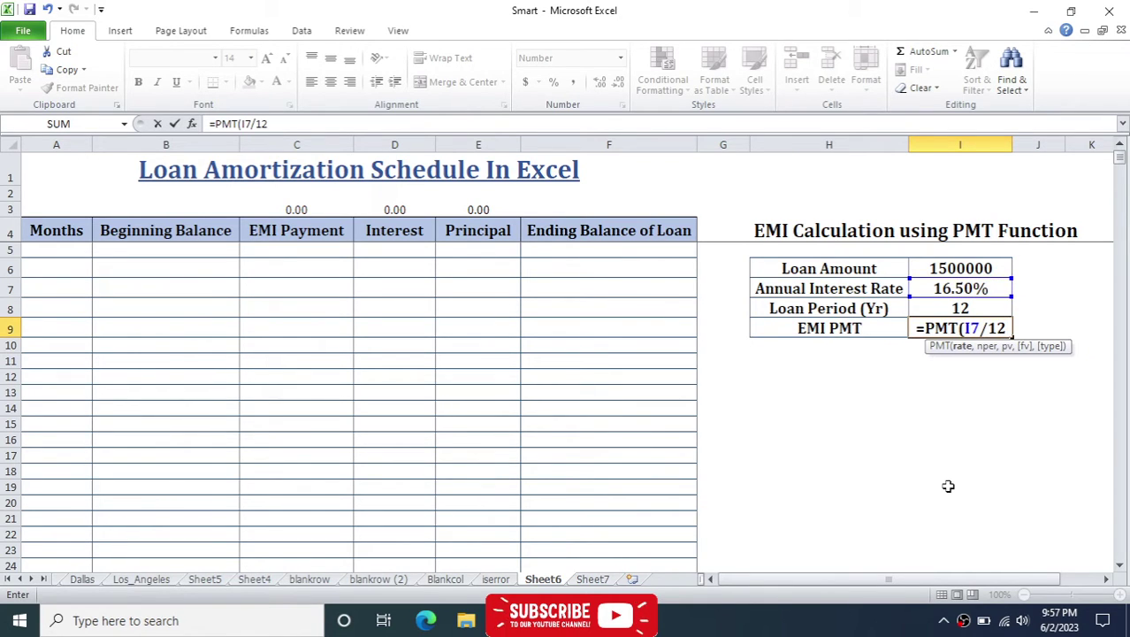
{"action": "type", "text": ","}
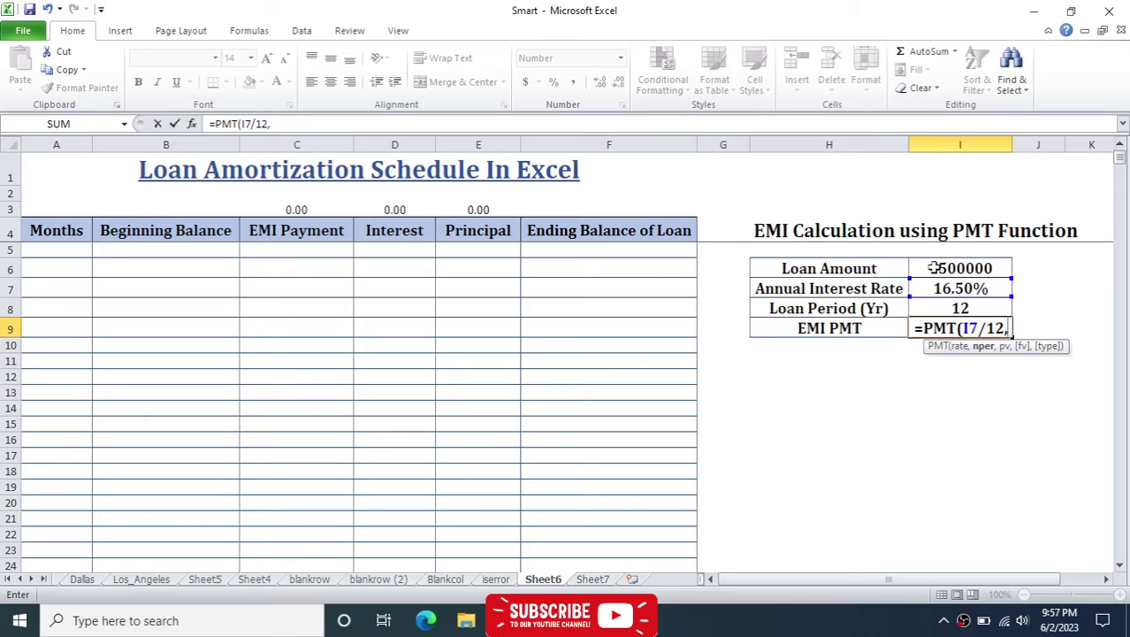
{"action": "left_click", "coordinate": [961, 309]}
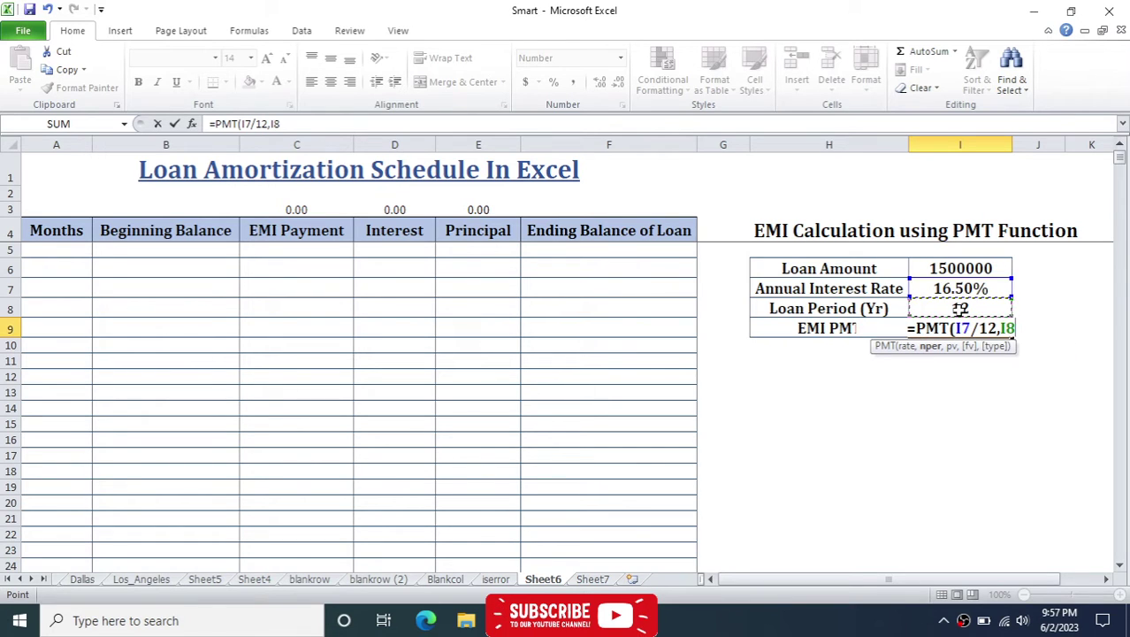
{"action": "type", "text": "*12"}
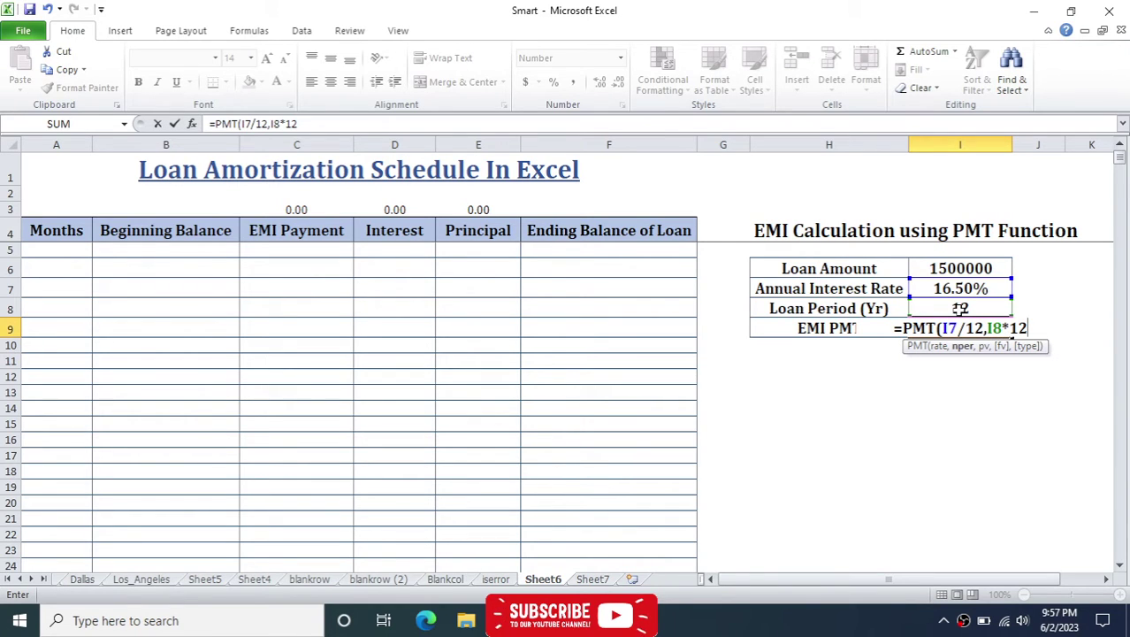
{"action": "type", "text": ","}
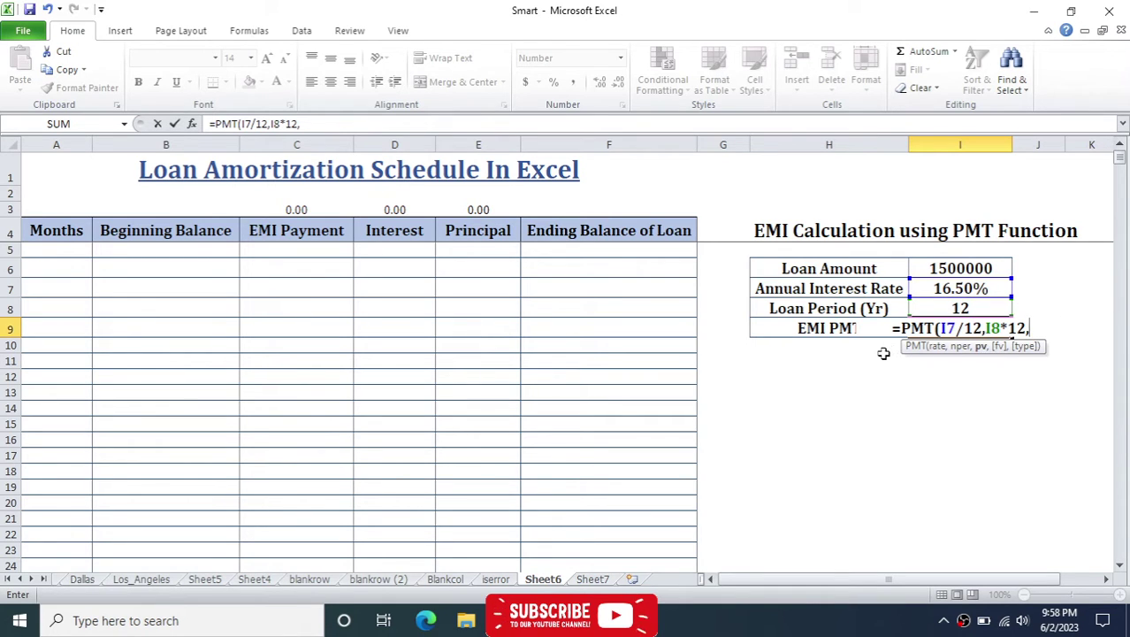
{"action": "left_click", "coordinate": [975, 264]}
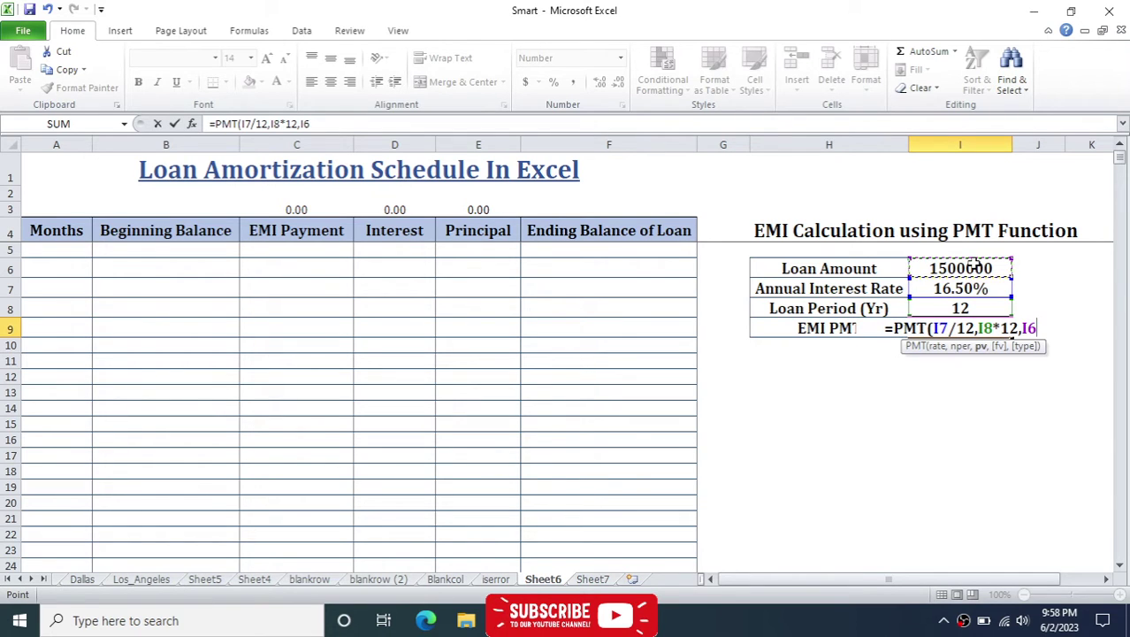
{"action": "key", "text": "BackSpace"}
{"action": "key", "text": "BackSpace"}
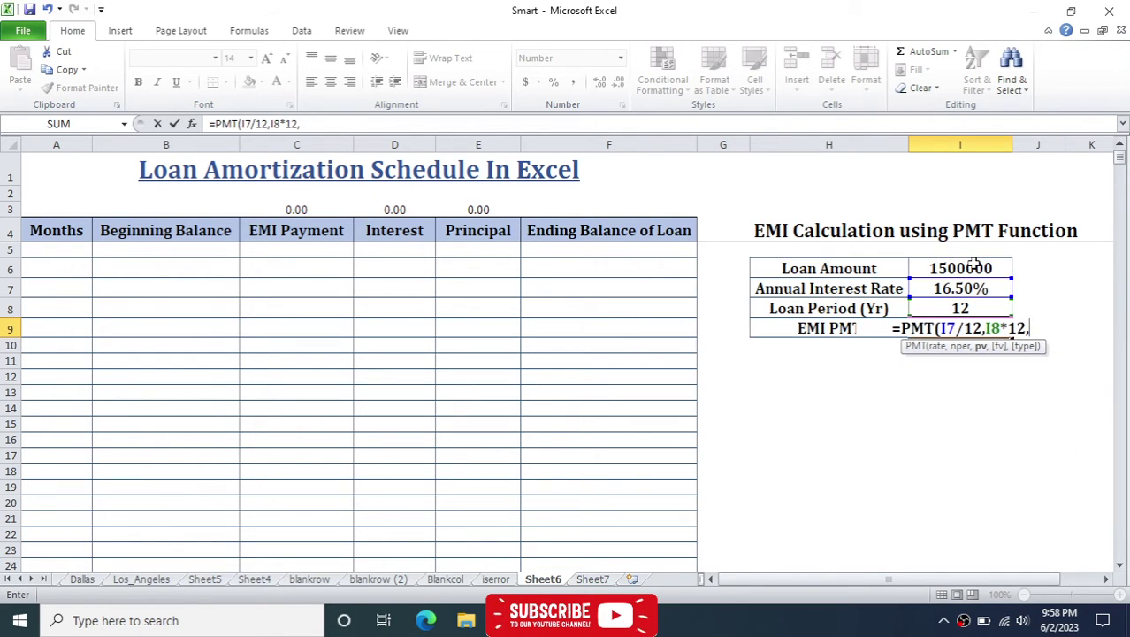
{"action": "type", "text": "-"}
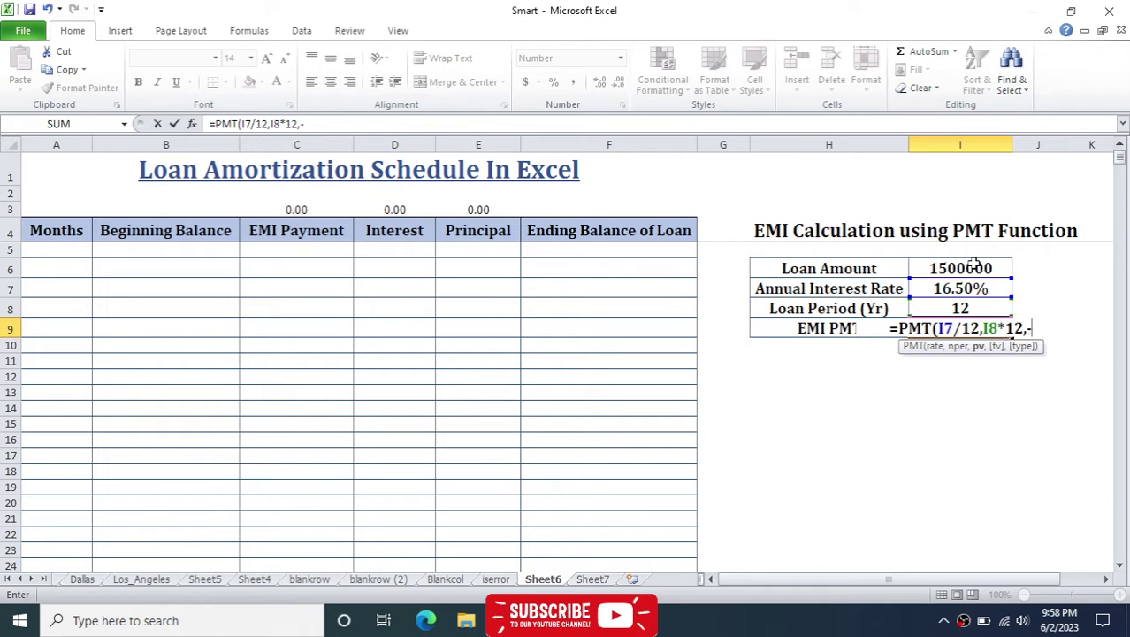
{"action": "left_click", "coordinate": [948, 265]}
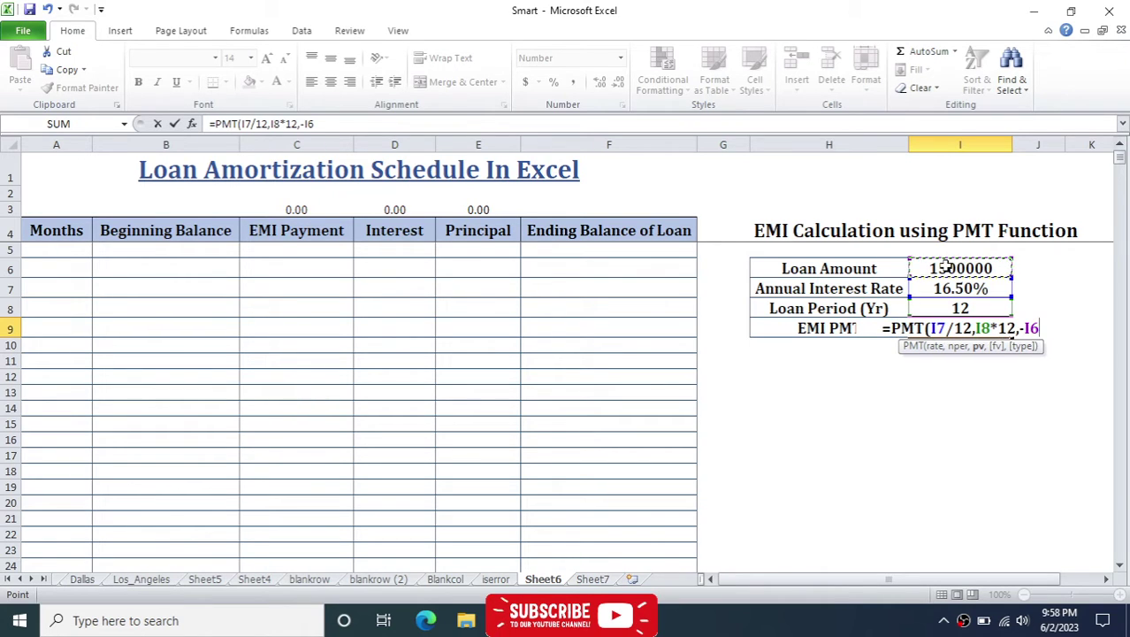
{"action": "type", "text": ")"}
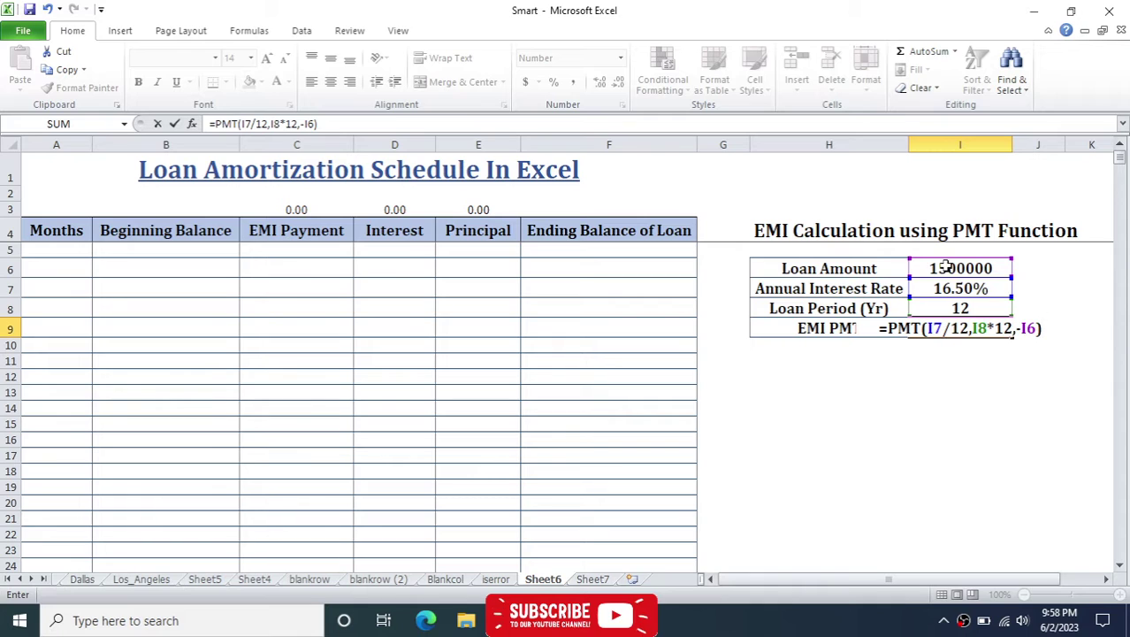
{"action": "key", "text": "Return"}
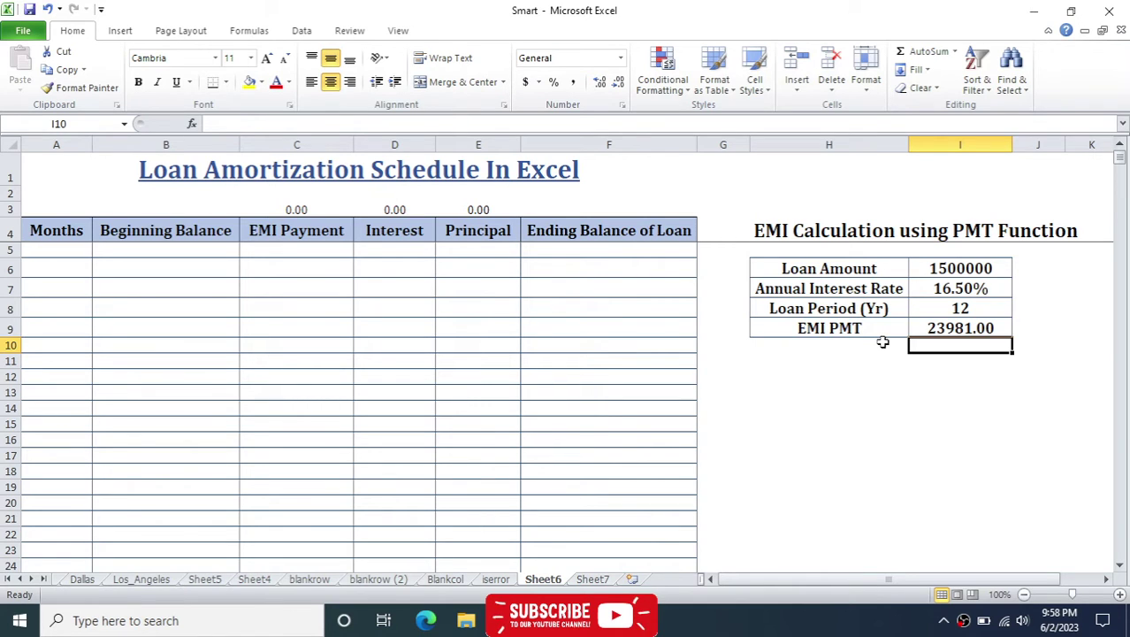
{"action": "left_click", "coordinate": [309, 248]}
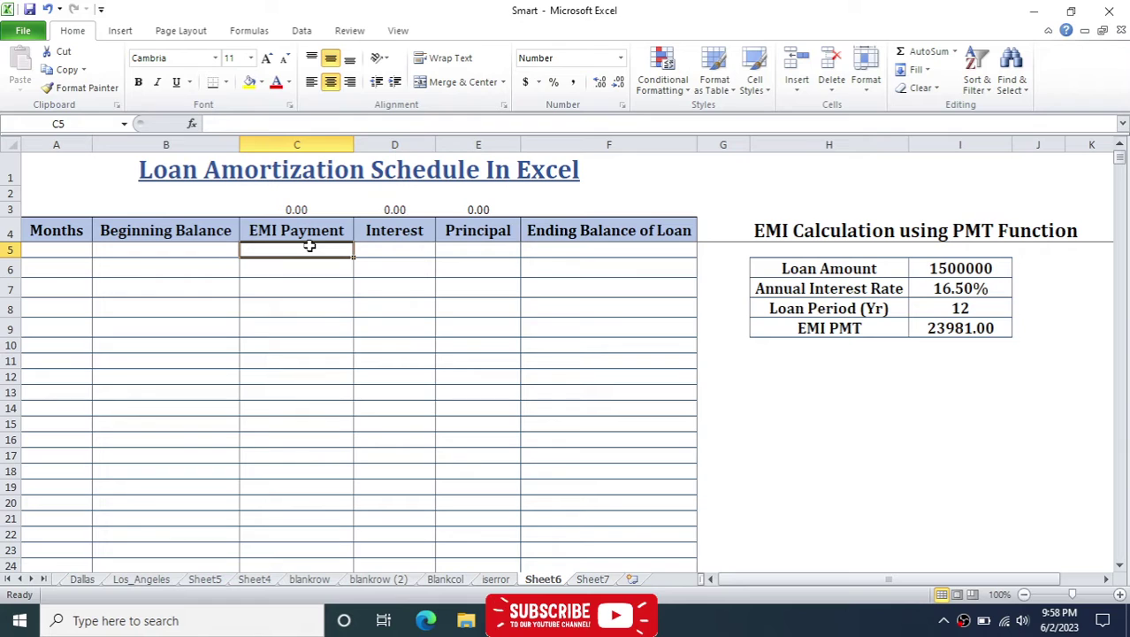
Enter months 1 and 2 in A5:A6 and fill the series down to 144
{"action": "left_click", "coordinate": [66, 251]}
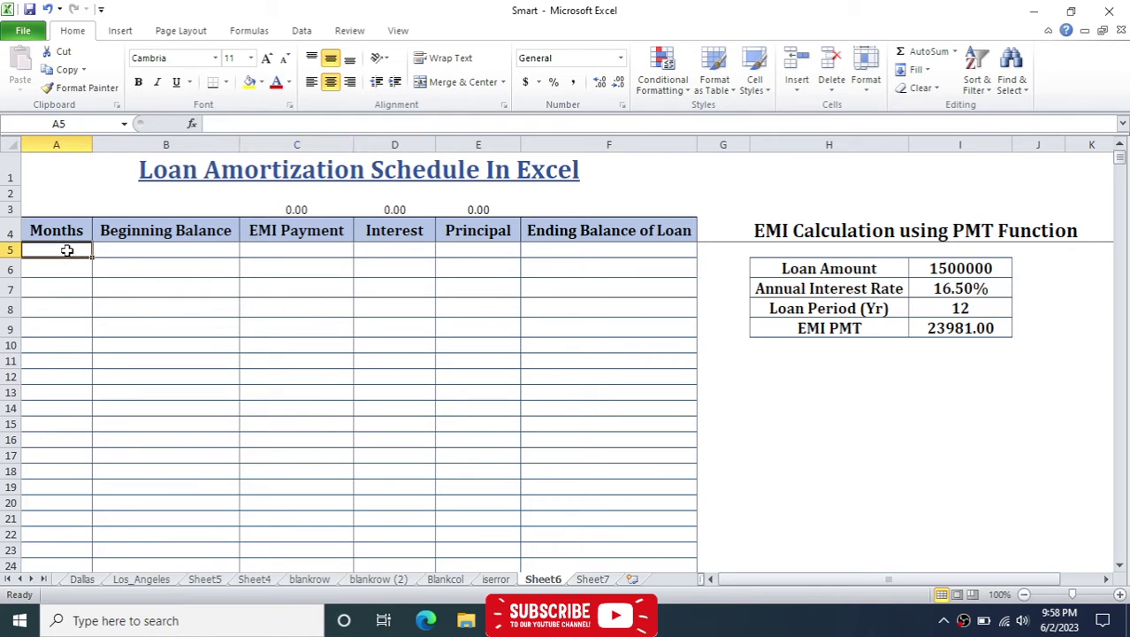
{"action": "type", "text": "1"}
{"action": "key", "text": "Return"}
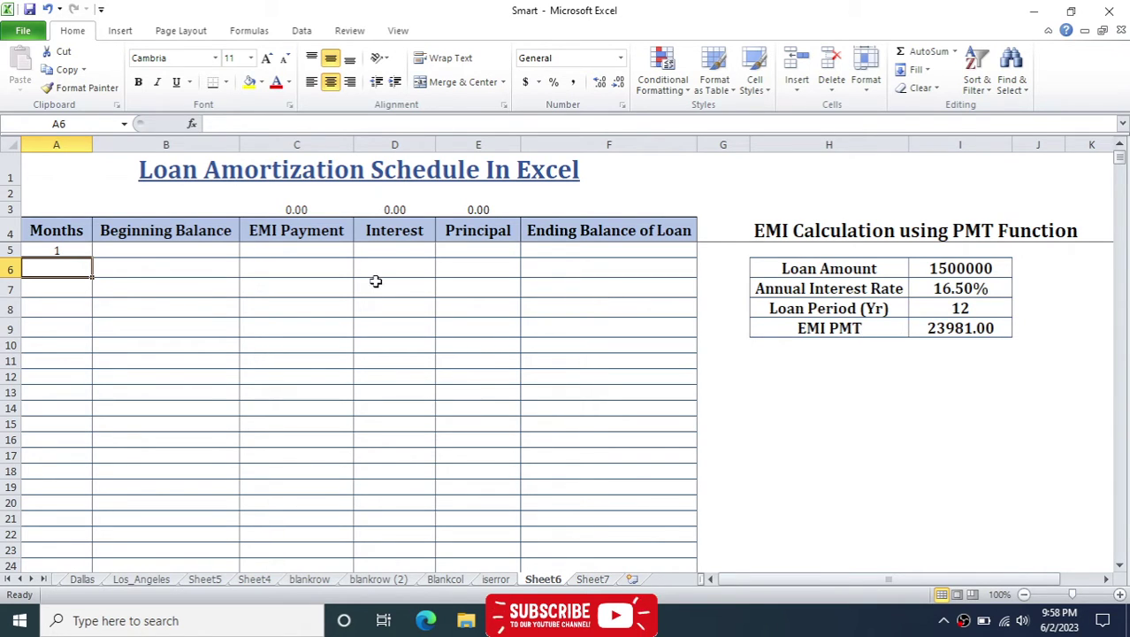
{"action": "key", "text": "Return"}
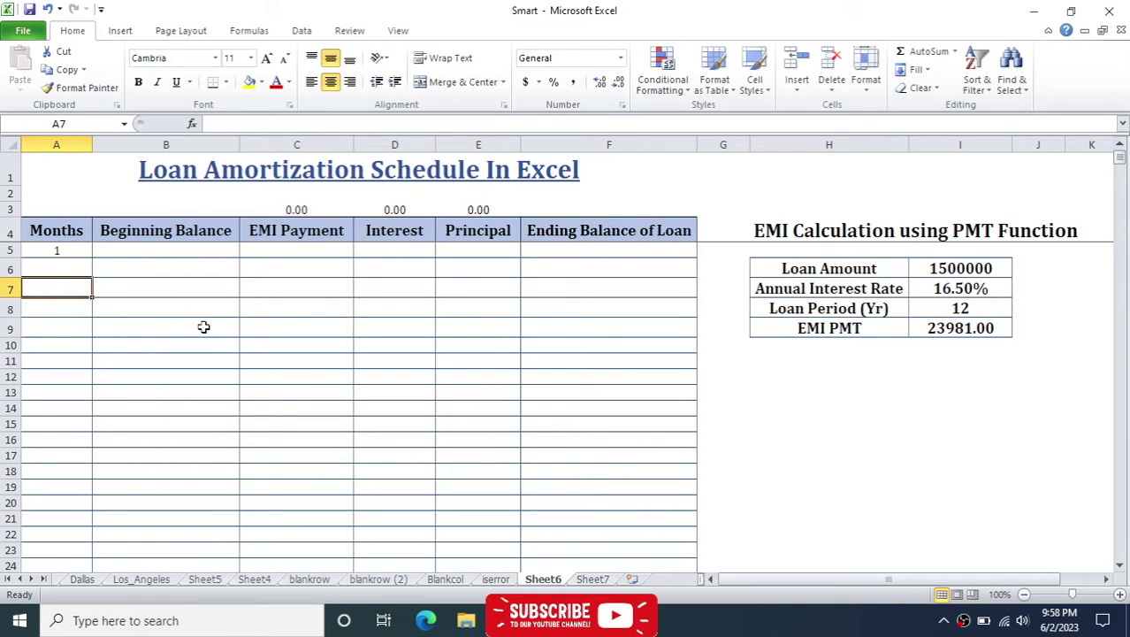
{"action": "key", "text": "Up"}
{"action": "key", "text": "Down"}
{"action": "key", "text": "Up"}
{"action": "type", "text": "2"}
{"action": "key", "text": "Return"}
{"action": "left_click_drag", "start_coordinate": [57, 247], "coordinate": [62, 534]}
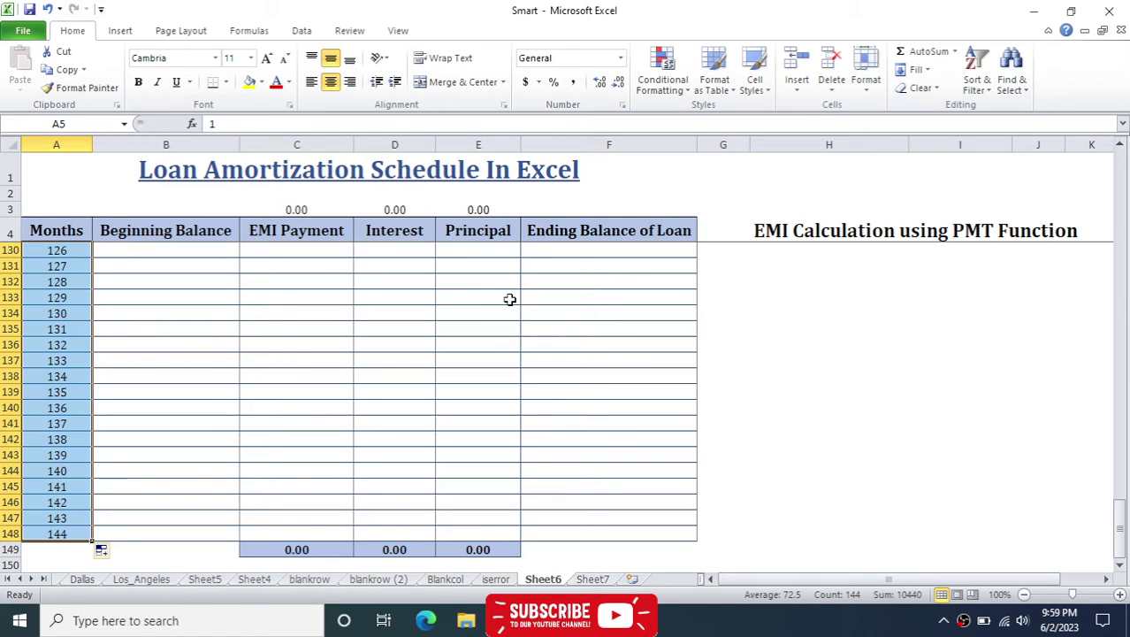
{"action": "left_click_drag", "start_coordinate": [1123, 509], "coordinate": [1125, 168]}
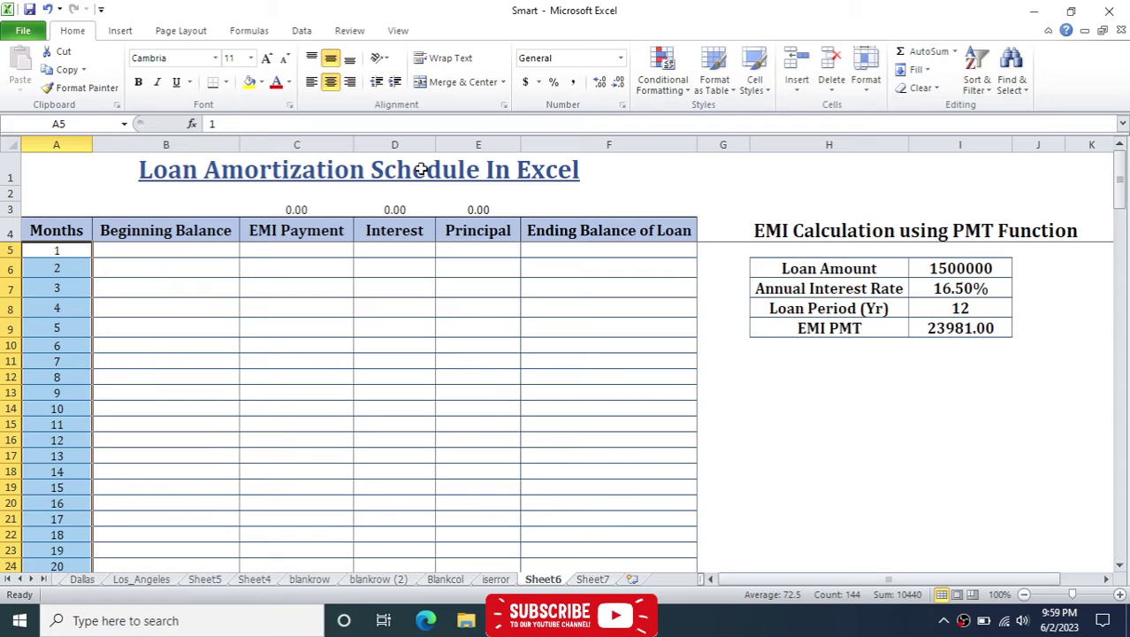
{"action": "left_click", "coordinate": [159, 251]}
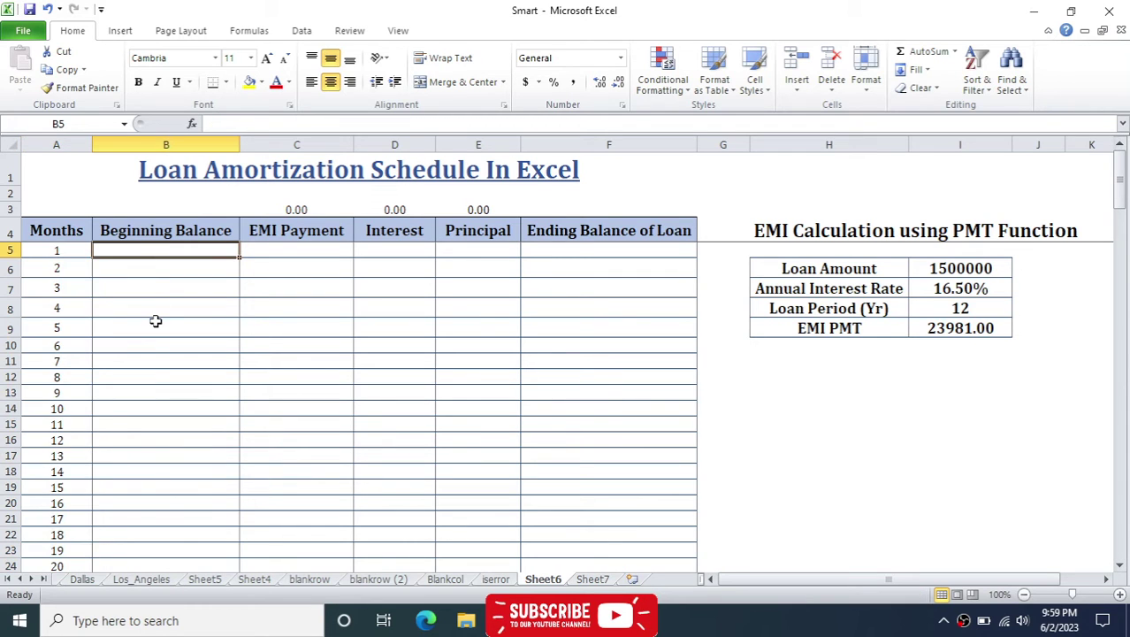
Set month 1's beginning balance in B5 to =I6 (1500000)
{"action": "type", "text": "="}
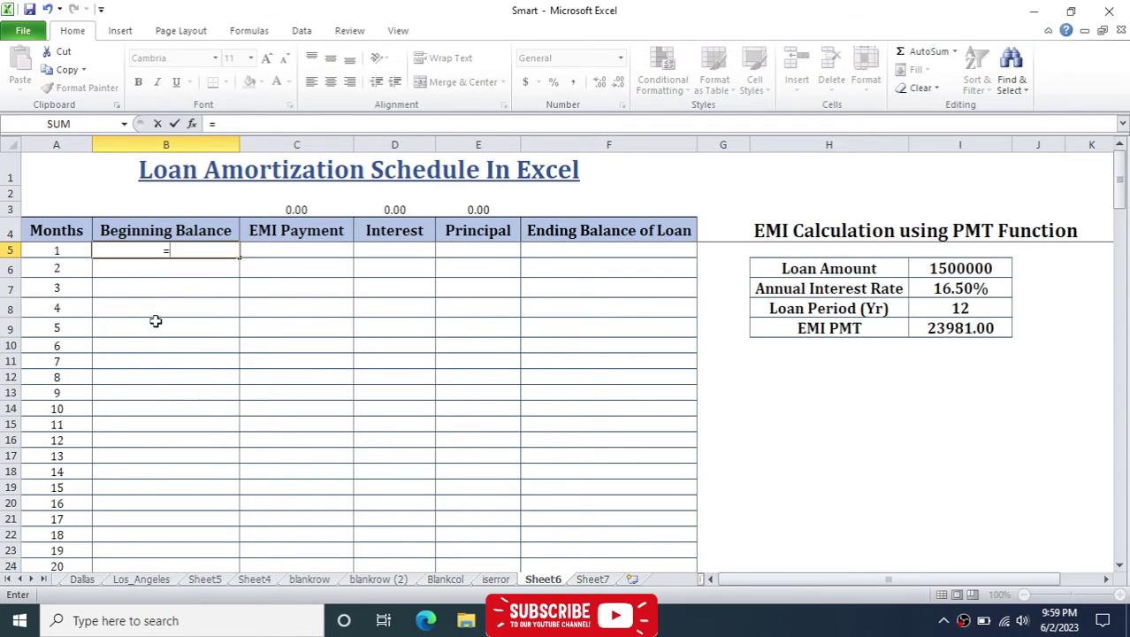
{"action": "left_click", "coordinate": [946, 269]}
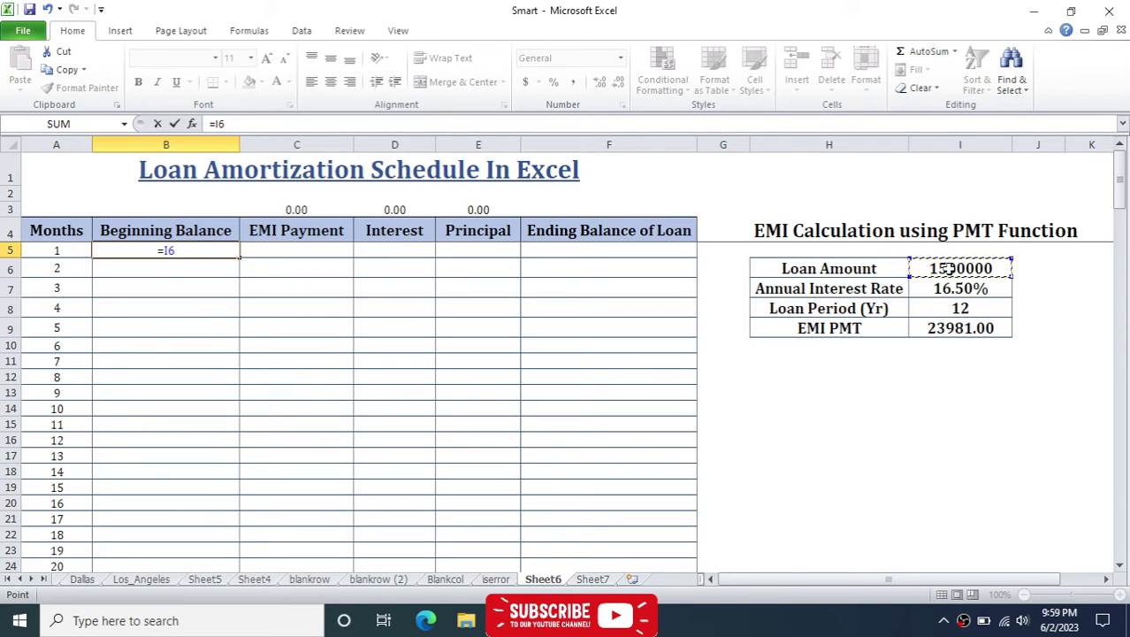
{"action": "key", "text": "Return"}
Set month 1's EMI payment in C5 to the absolute reference =$I$9
{"action": "left_click", "coordinate": [298, 252]}
{"action": "type", "text": "="}
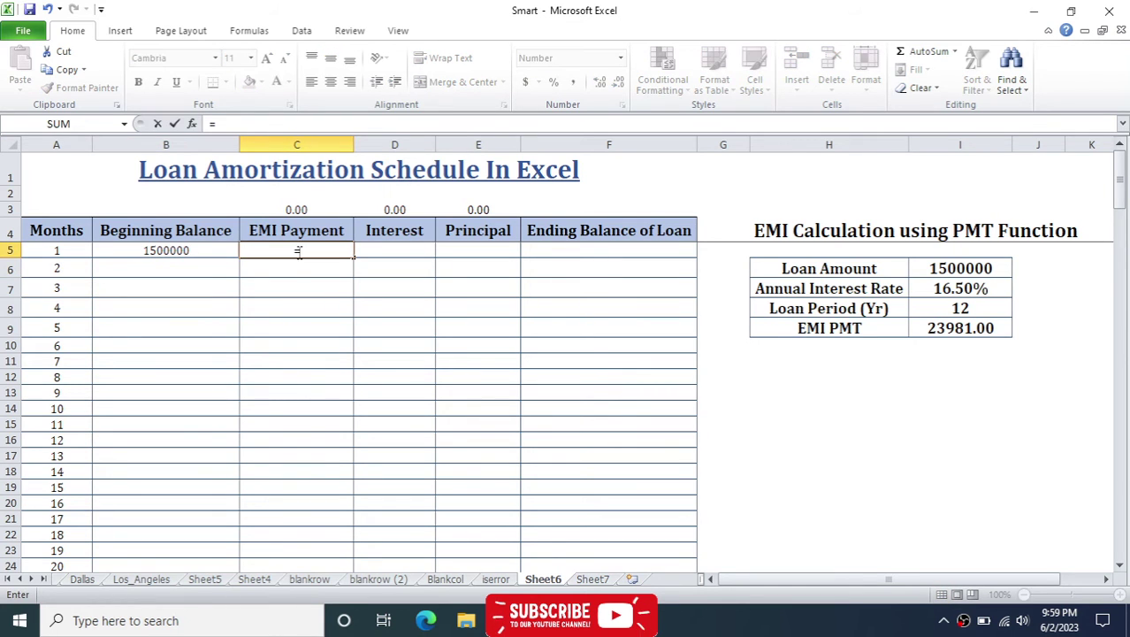
{"action": "left_click", "coordinate": [943, 326]}
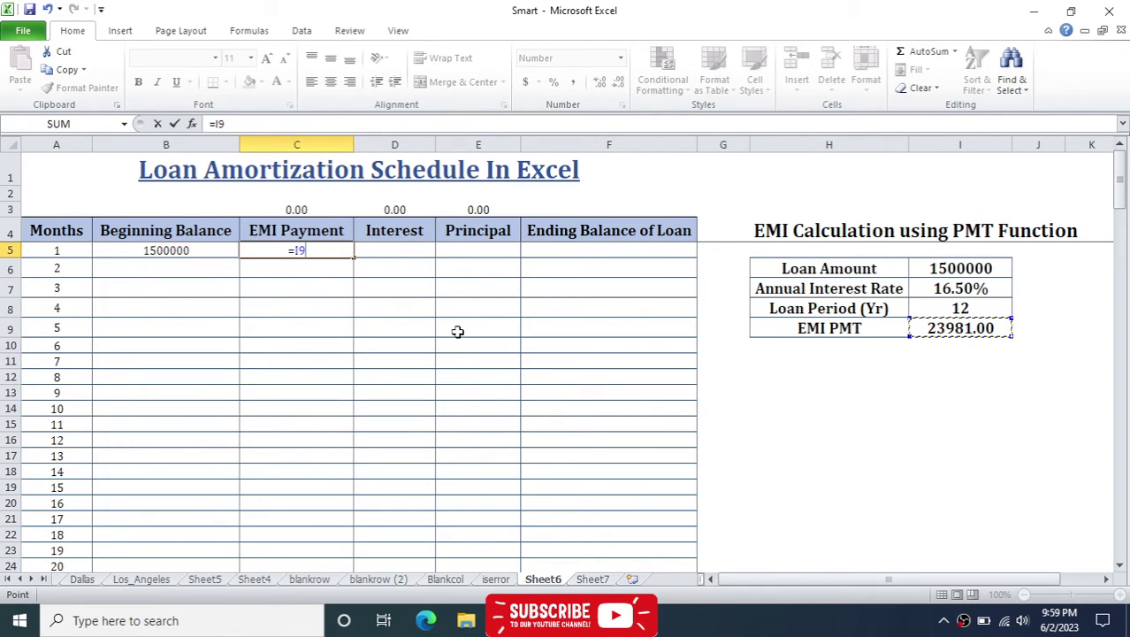
{"action": "key", "text": "F4"}
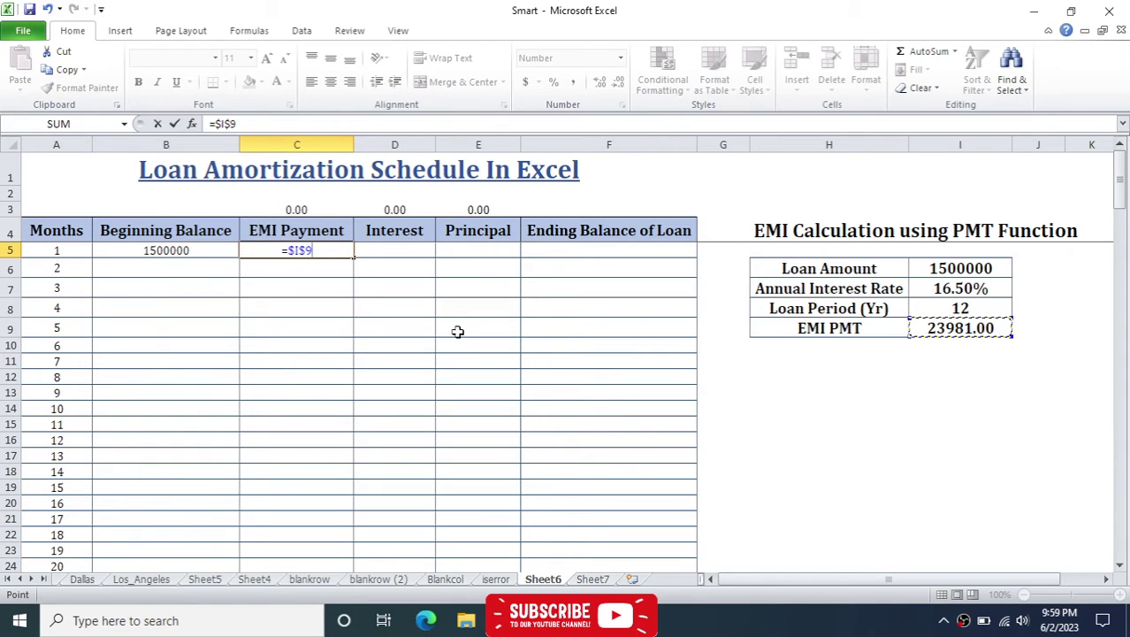
{"action": "key", "text": "Return"}
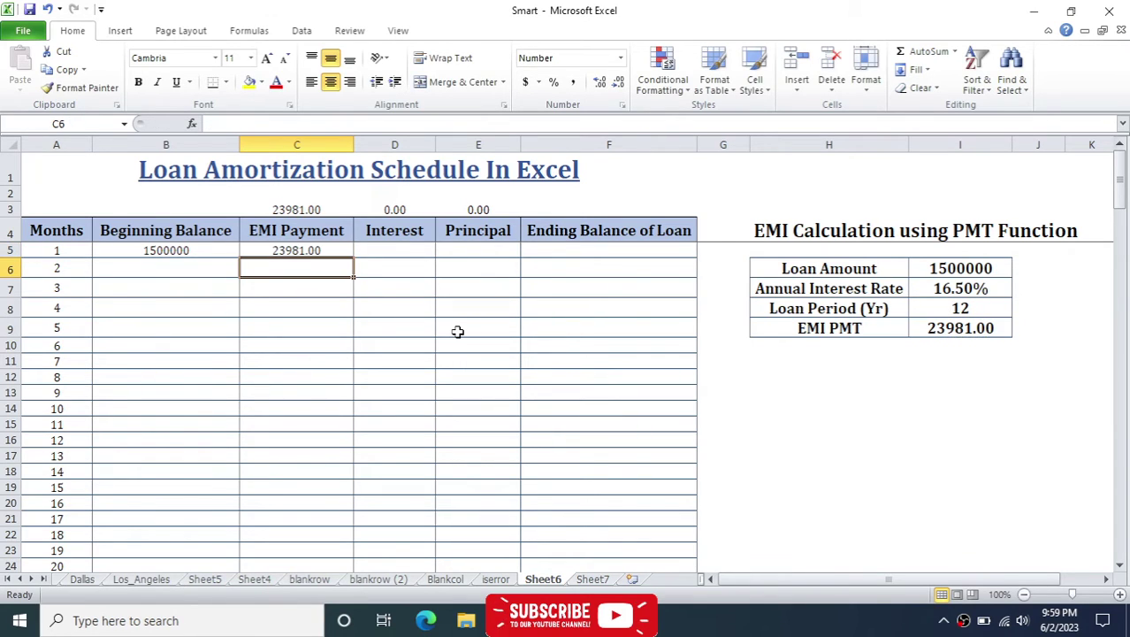
Enter =B5*($I$7/2) in D5 for month 1's interest, showing 123750.00
{"action": "left_click", "coordinate": [392, 248]}
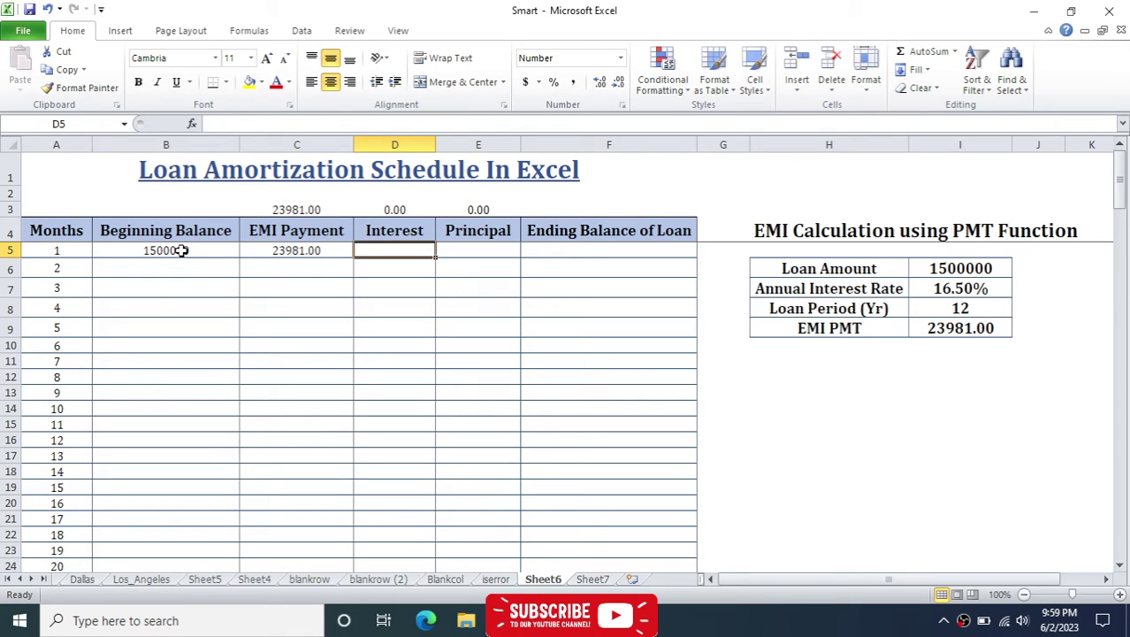
{"action": "type", "text": "="}
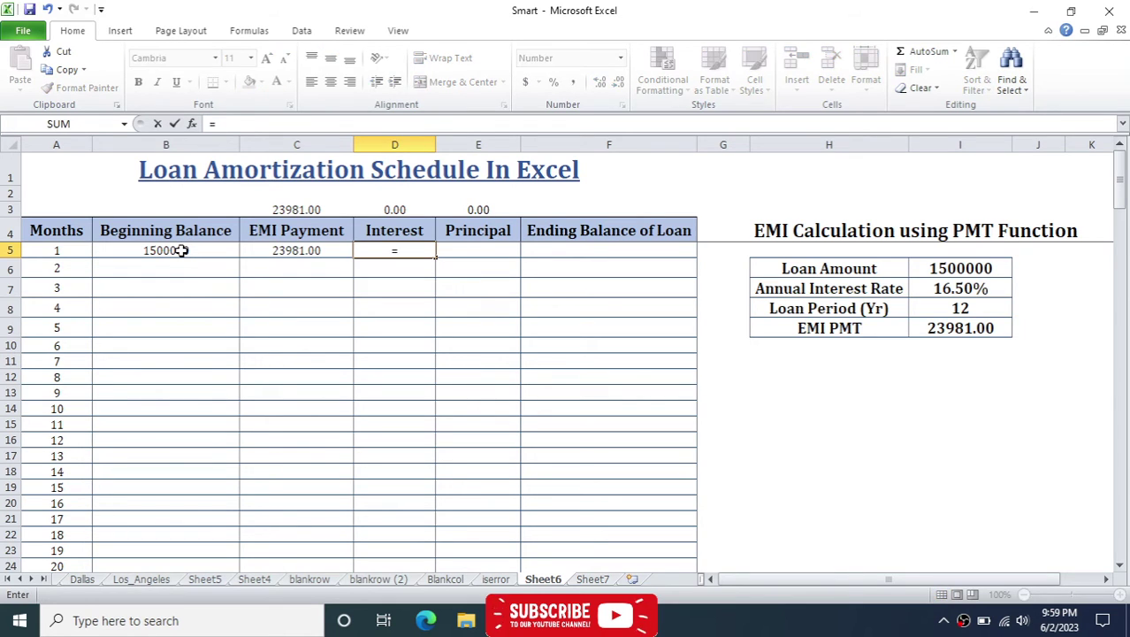
{"action": "left_click", "coordinate": [181, 250]}
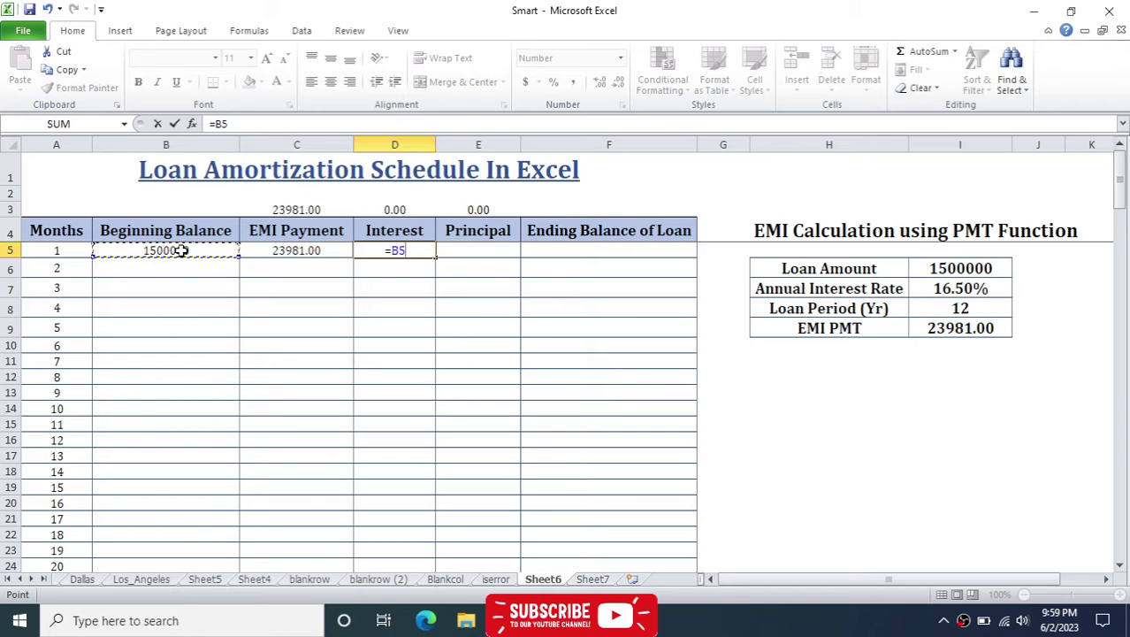
{"action": "type", "text": "*"}
{"action": "type", "text": "("}
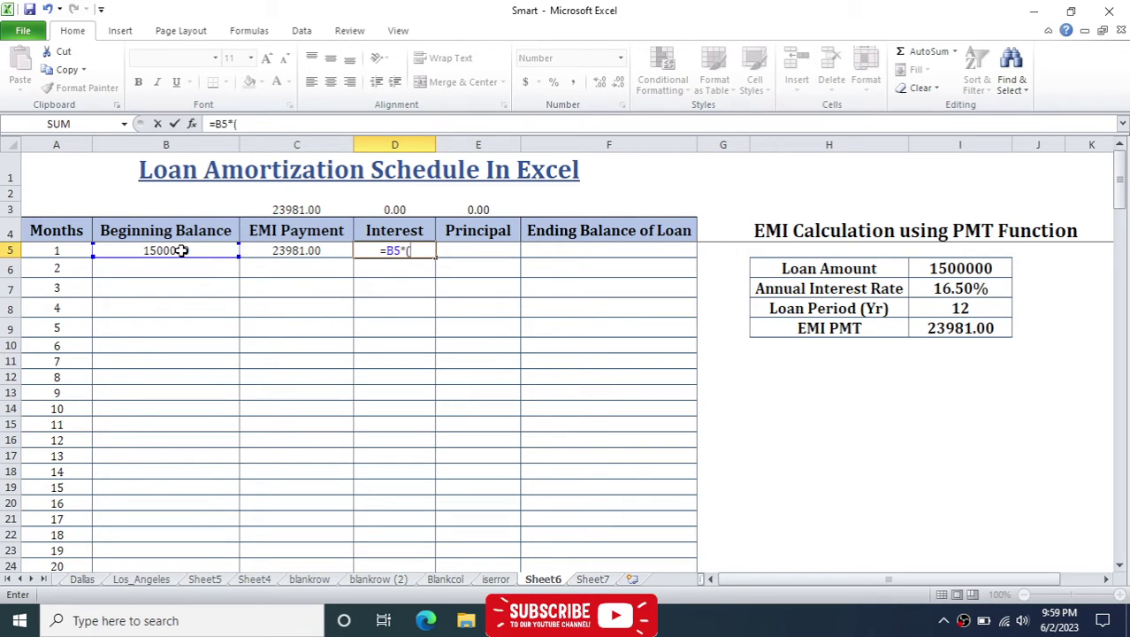
{"action": "left_click", "coordinate": [986, 290]}
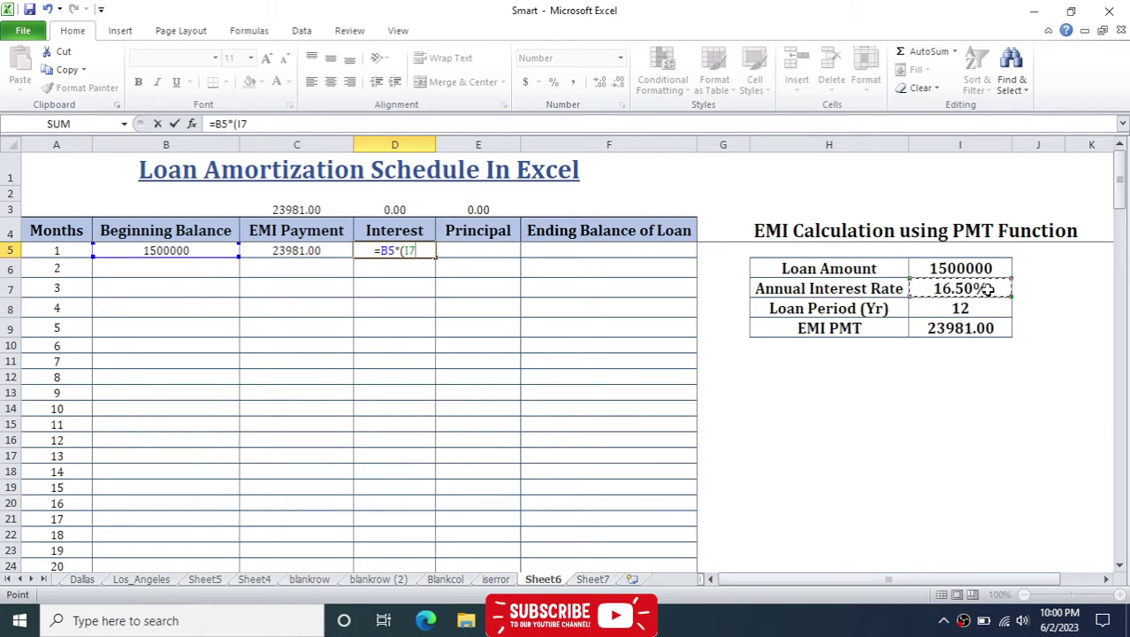
{"action": "key", "text": "F4"}
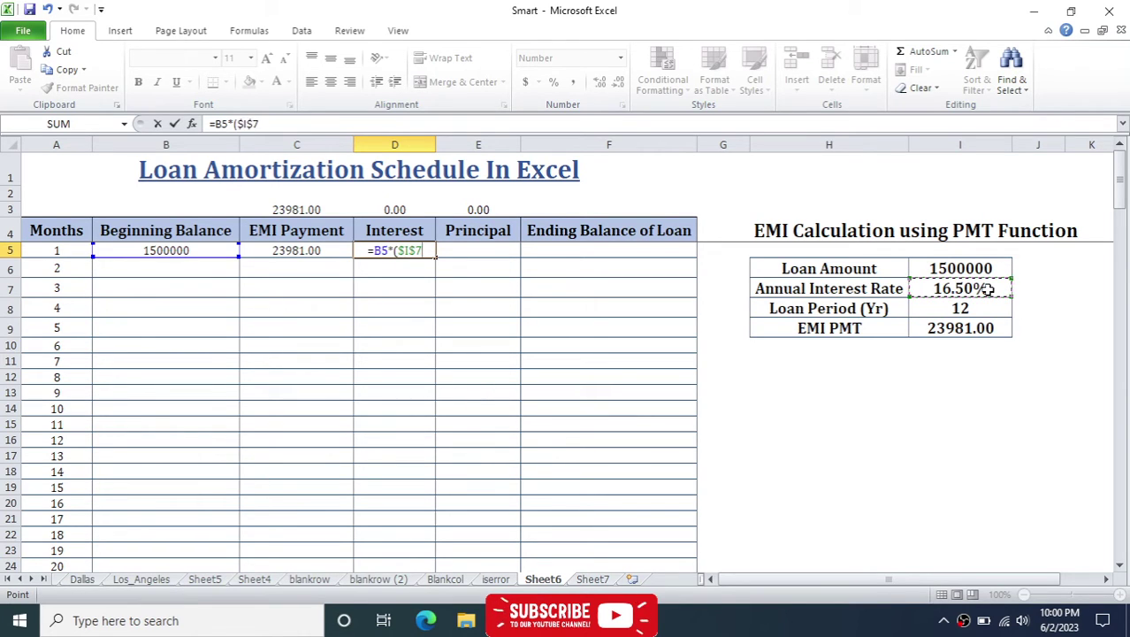
{"action": "type", "text": "/2"}
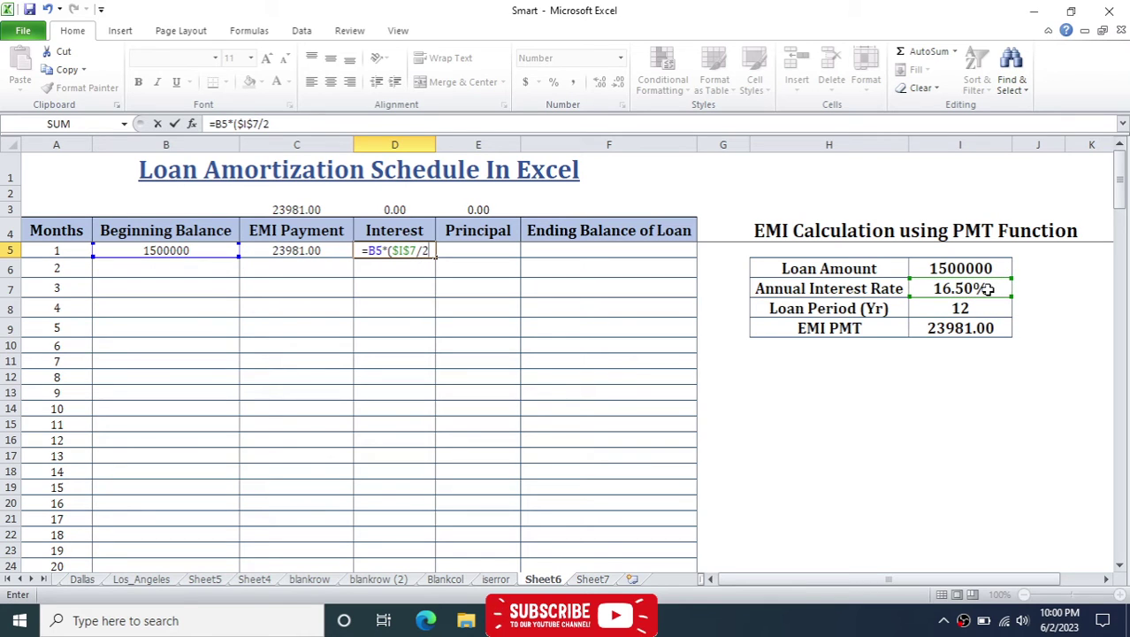
{"action": "type", "text": ")"}
{"action": "key", "text": "Return"}
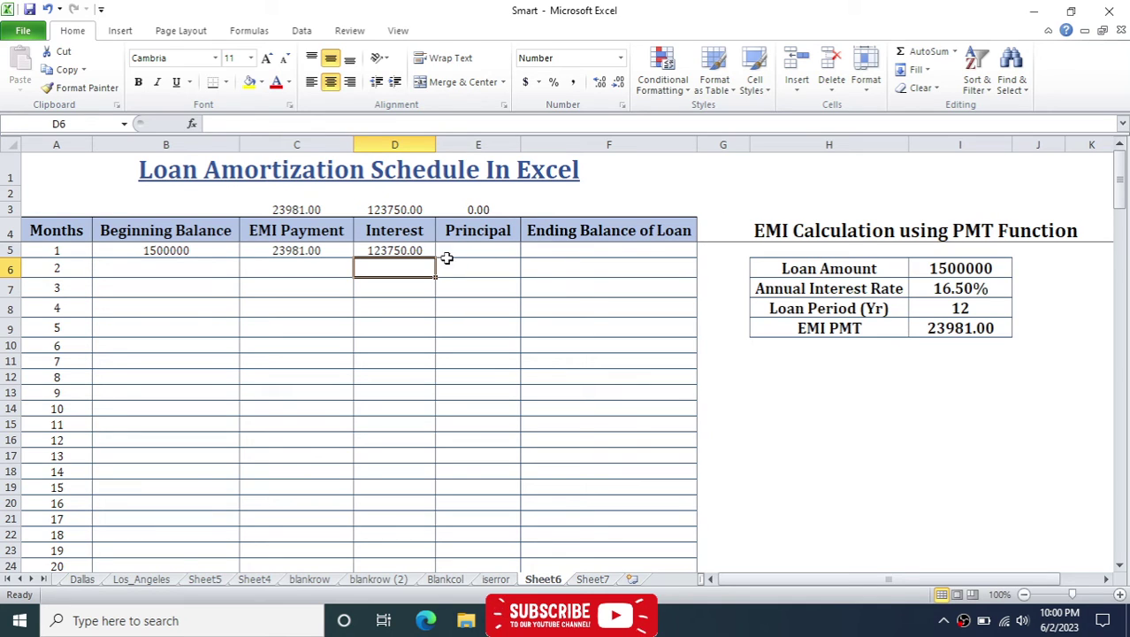
{"action": "left_click", "coordinate": [419, 252]}
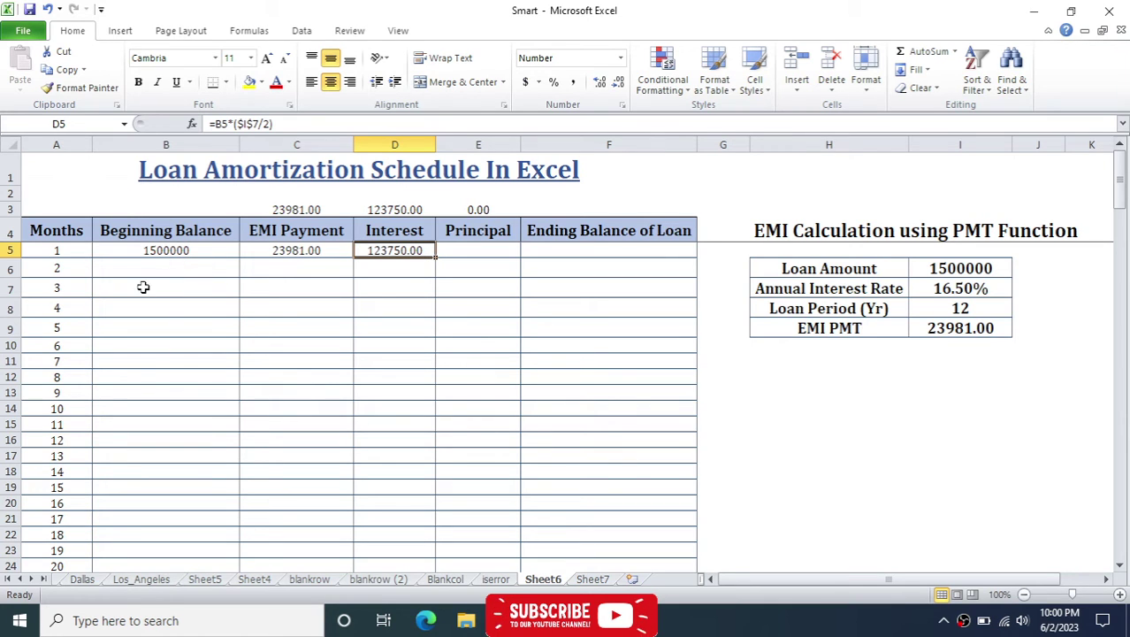
{"action": "left_click", "coordinate": [485, 256]}
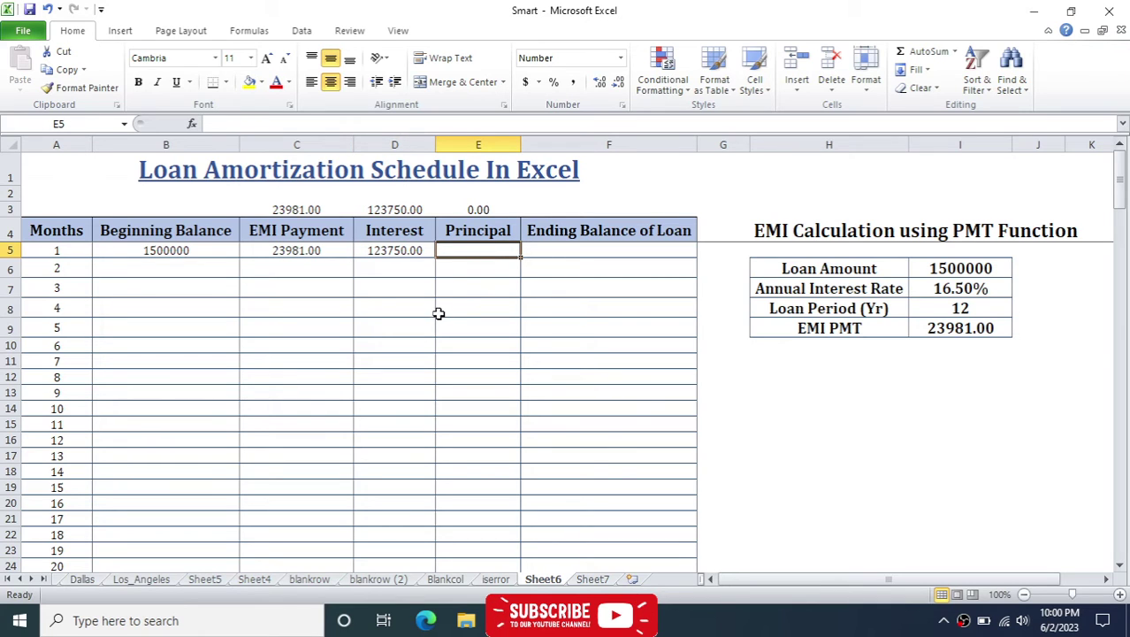
{"action": "left_click", "coordinate": [409, 249]}
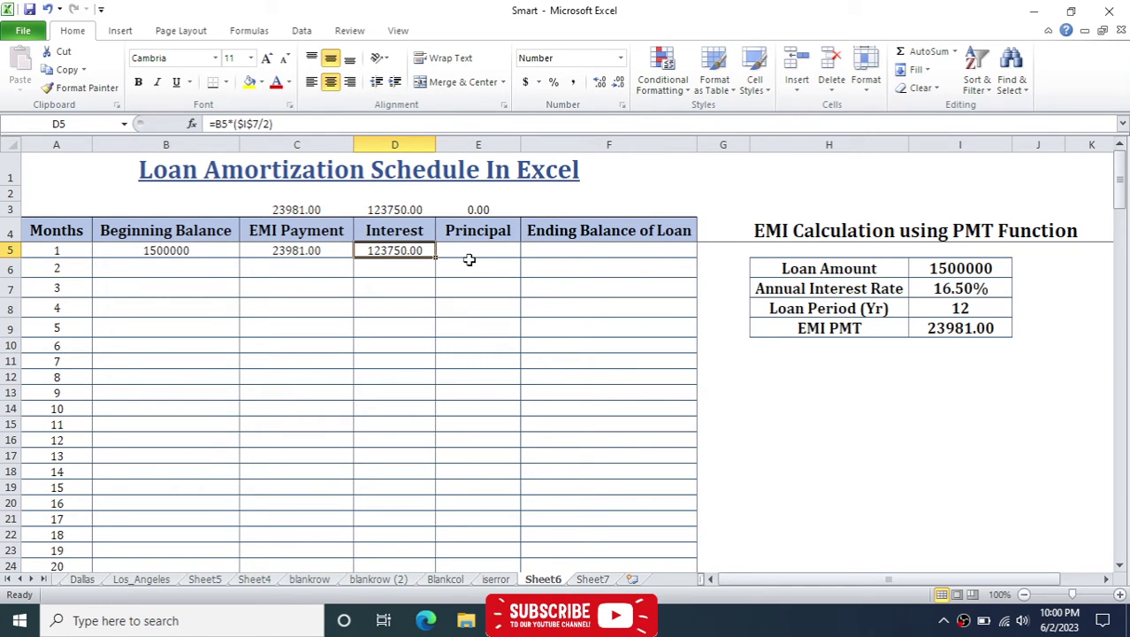
Enter =C5-D5 in E5 as month 1's principal
{"action": "left_click", "coordinate": [476, 251]}
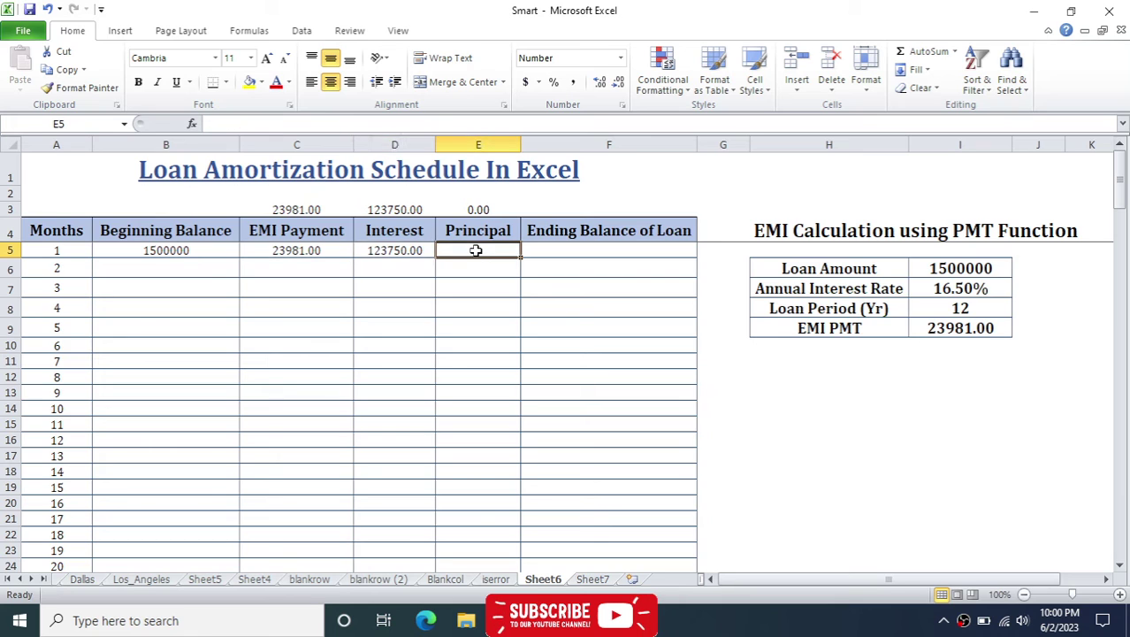
{"action": "type", "text": "="}
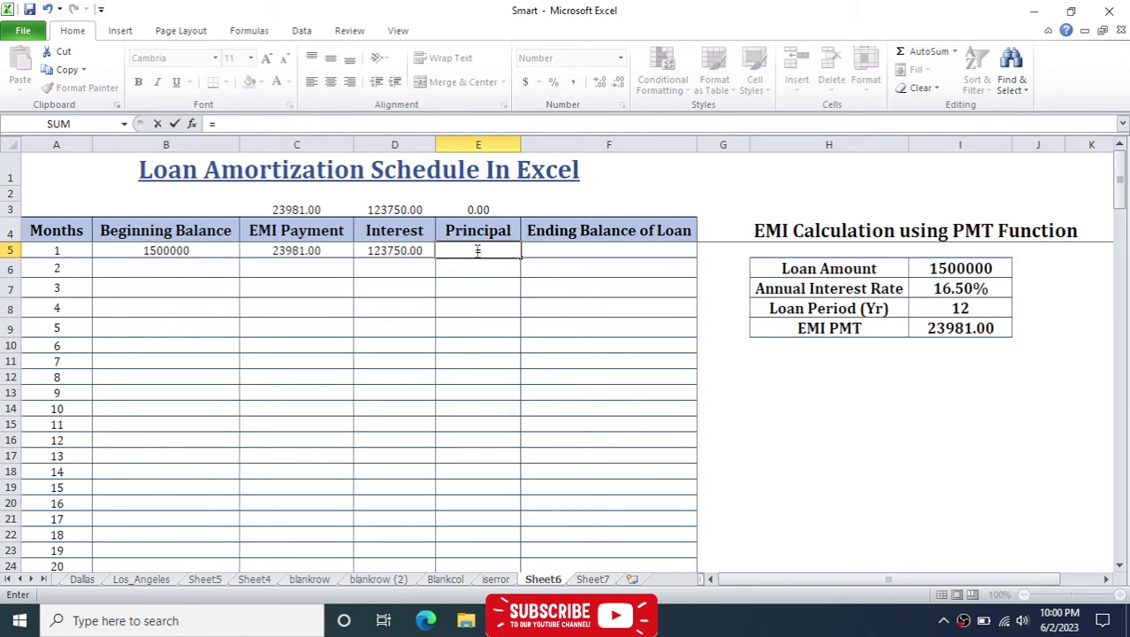
{"action": "left_click", "coordinate": [285, 250]}
{"action": "type", "text": "-"}
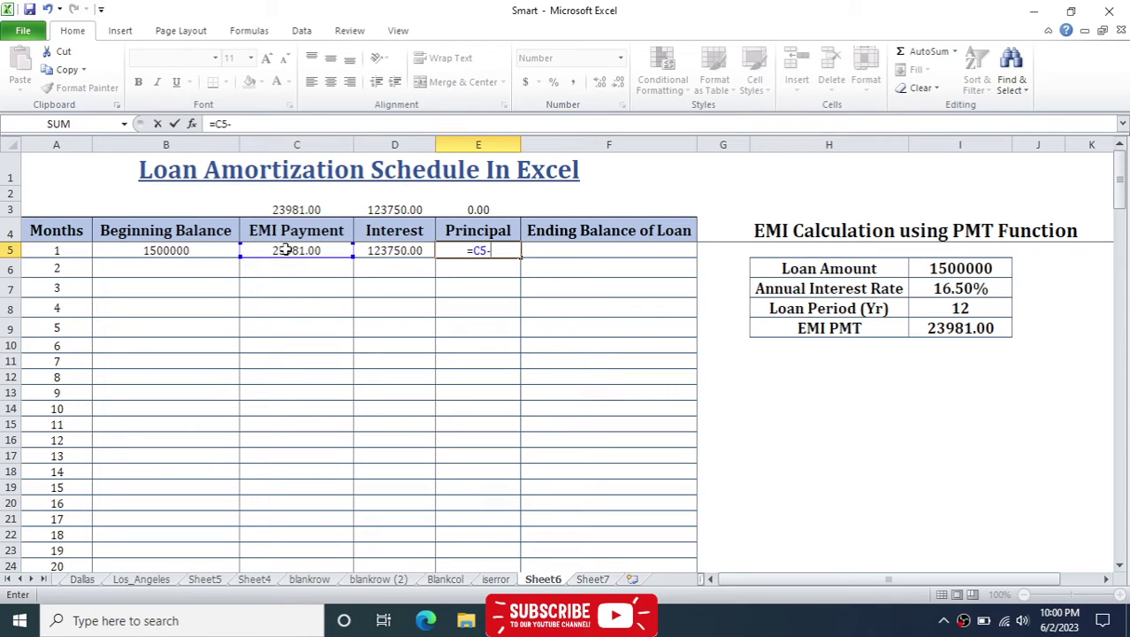
{"action": "left_click", "coordinate": [409, 251]}
{"action": "key", "text": "Return"}
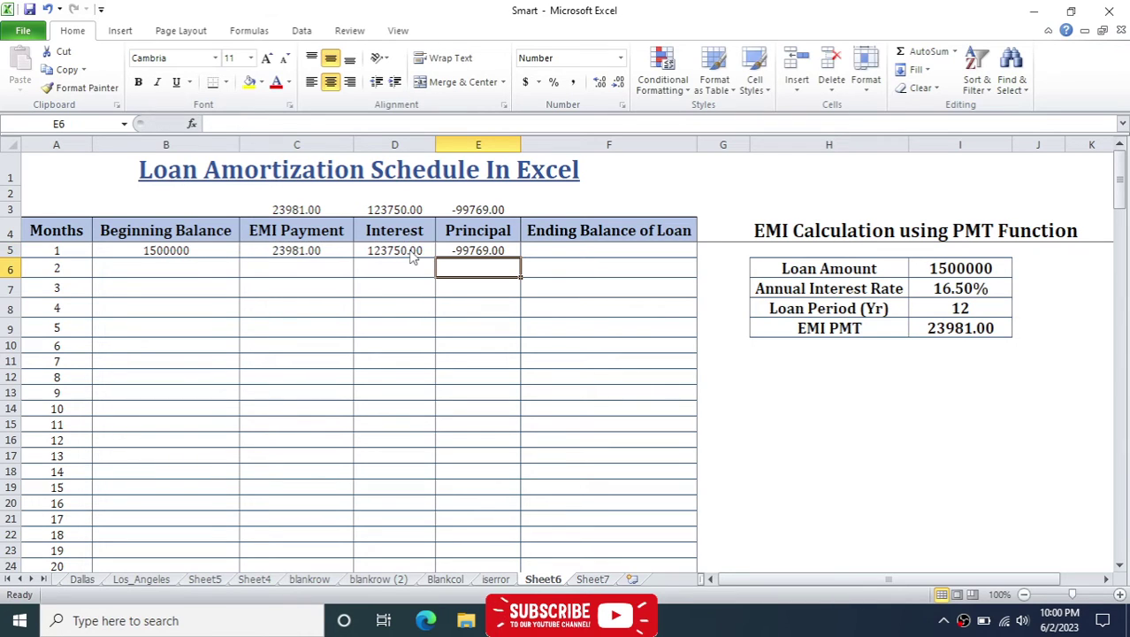
Change D5's rate divisor from /2 to /12, giving 20625.00 interest
{"action": "left_click", "coordinate": [394, 250]}
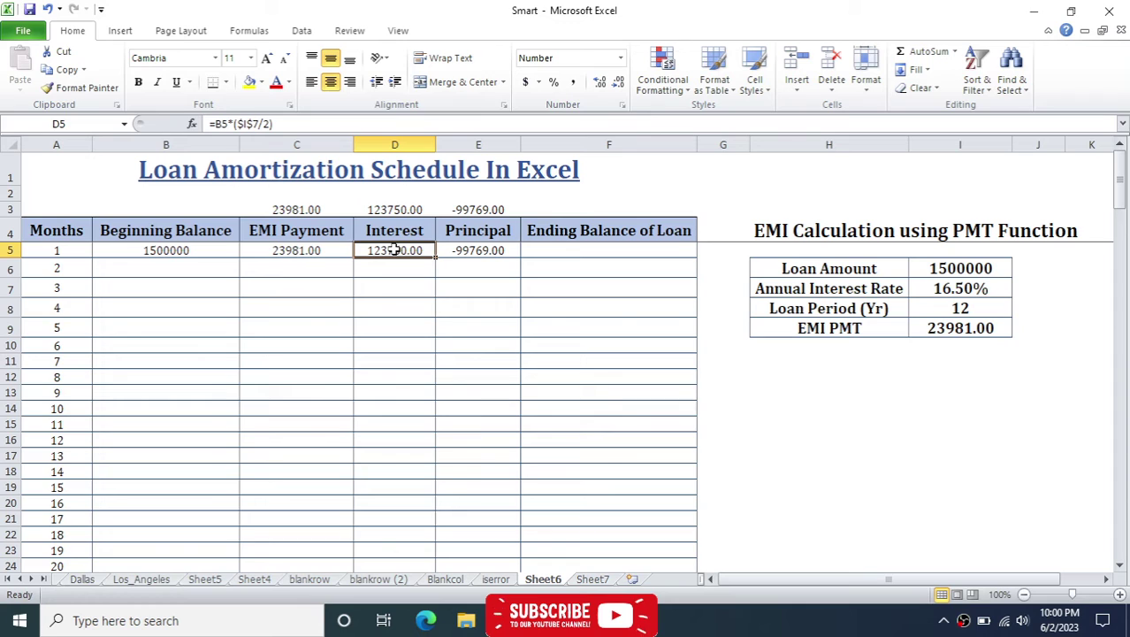
{"action": "left_click", "coordinate": [303, 128]}
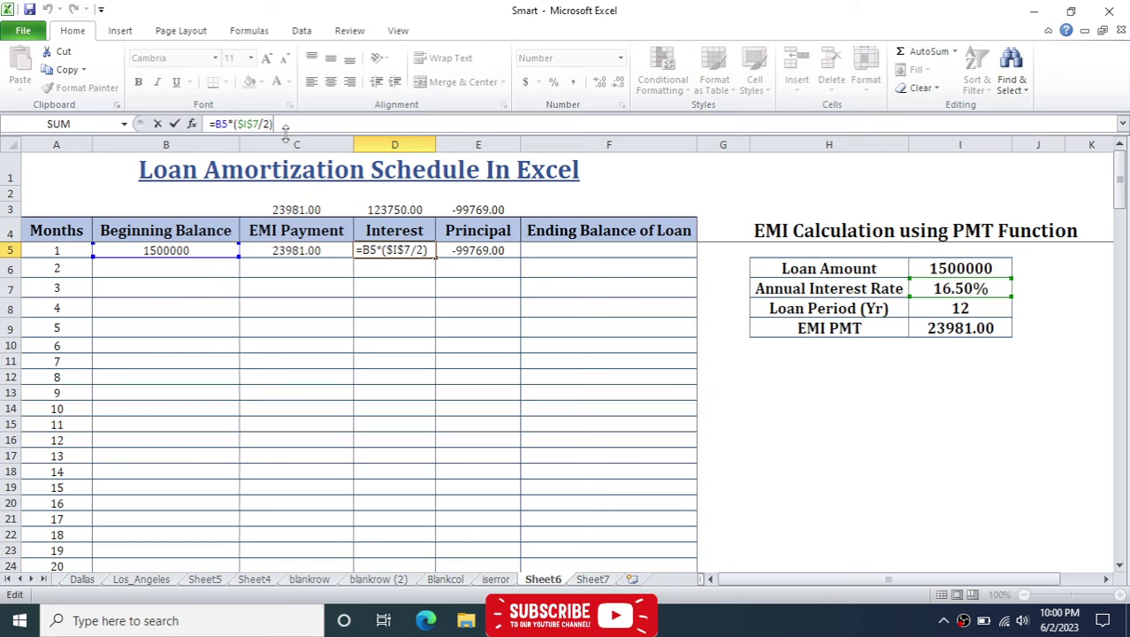
{"action": "left_click", "coordinate": [265, 123]}
{"action": "type", "text": "1"}
{"action": "key", "text": "Return"}
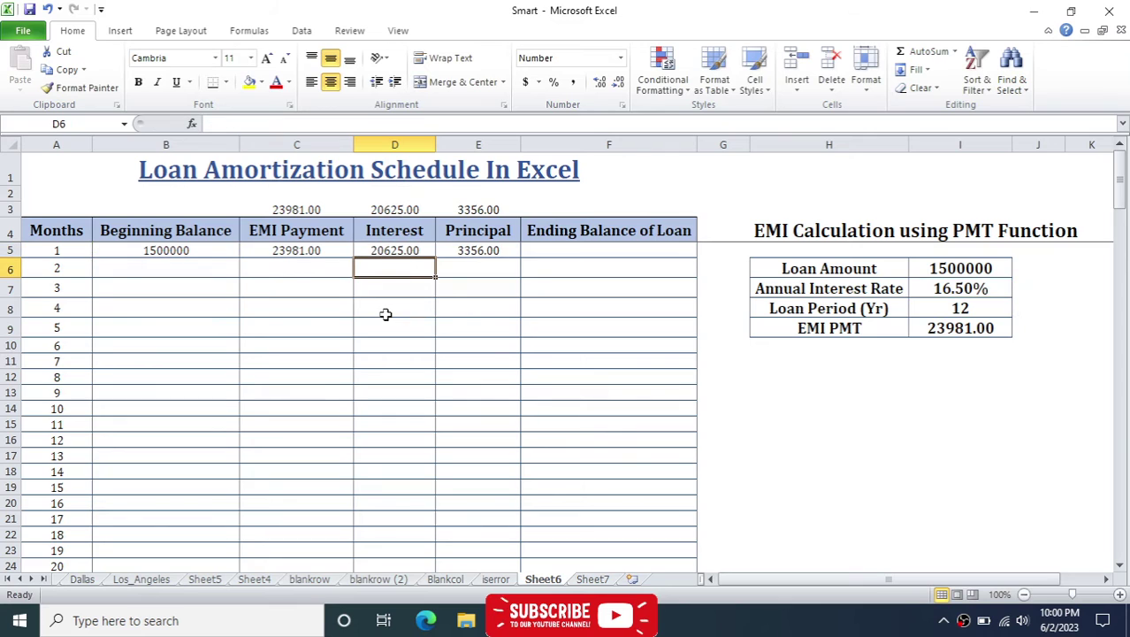
Enter =B5-E5 in F5 for month 1's ending balance of 1496644.00
{"action": "left_click", "coordinate": [391, 249]}
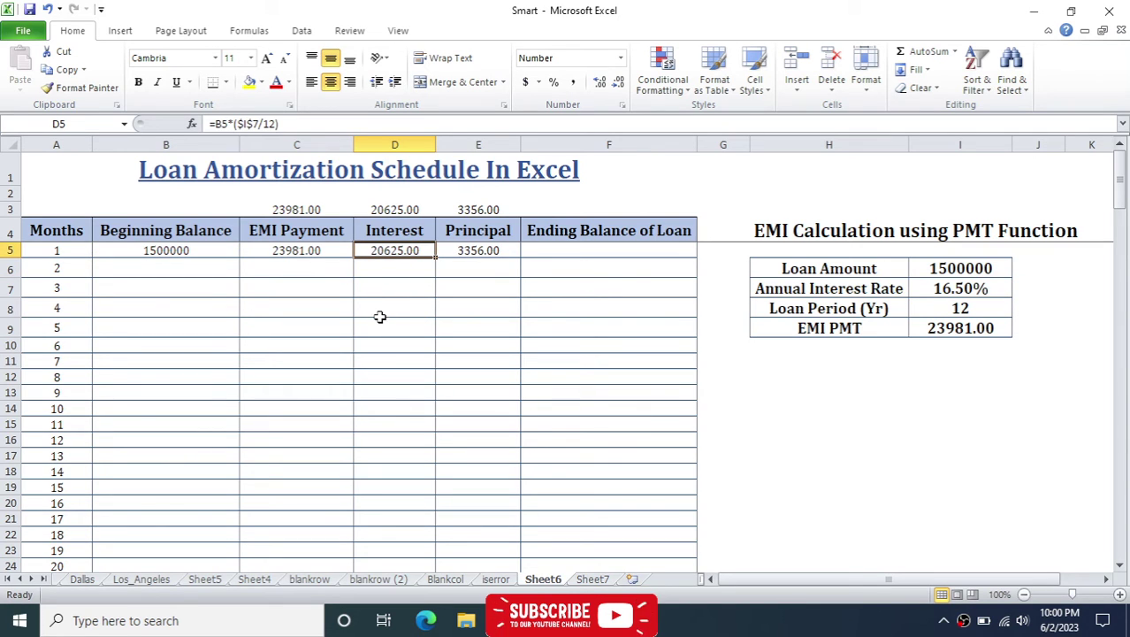
{"action": "left_click", "coordinate": [309, 255]}
{"action": "left_click", "coordinate": [469, 250]}
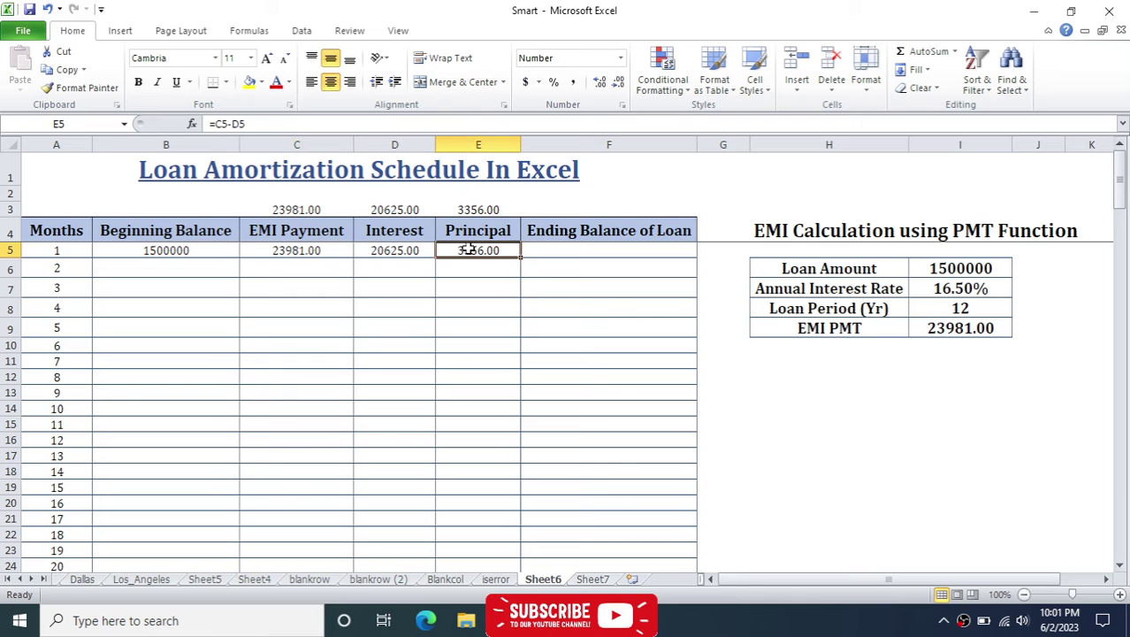
{"action": "left_click", "coordinate": [591, 251]}
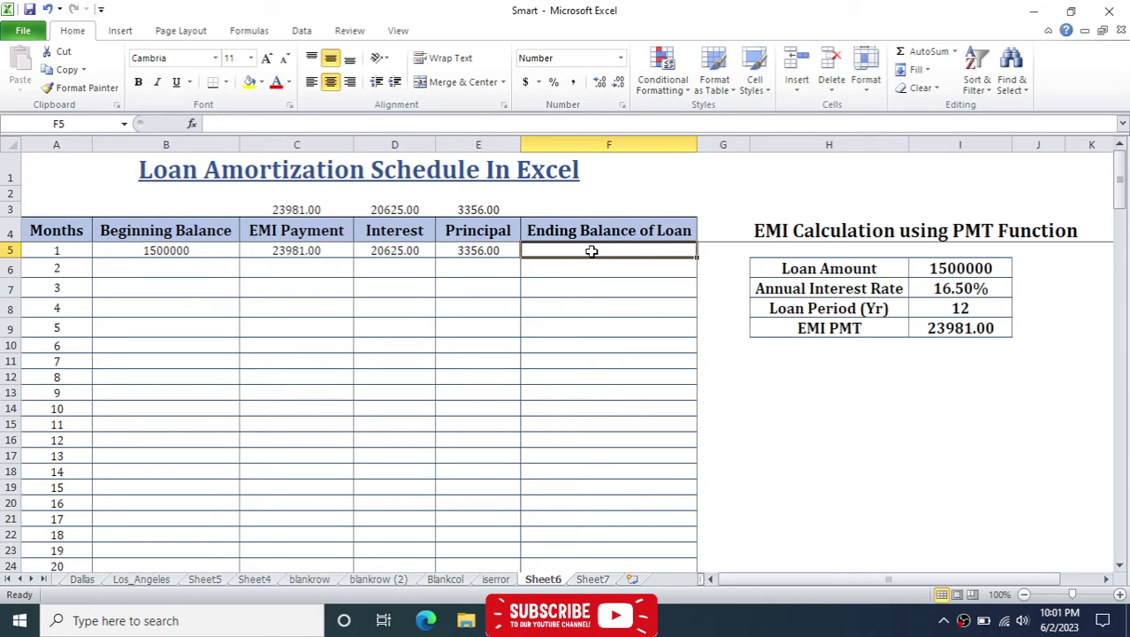
{"action": "type", "text": "="}
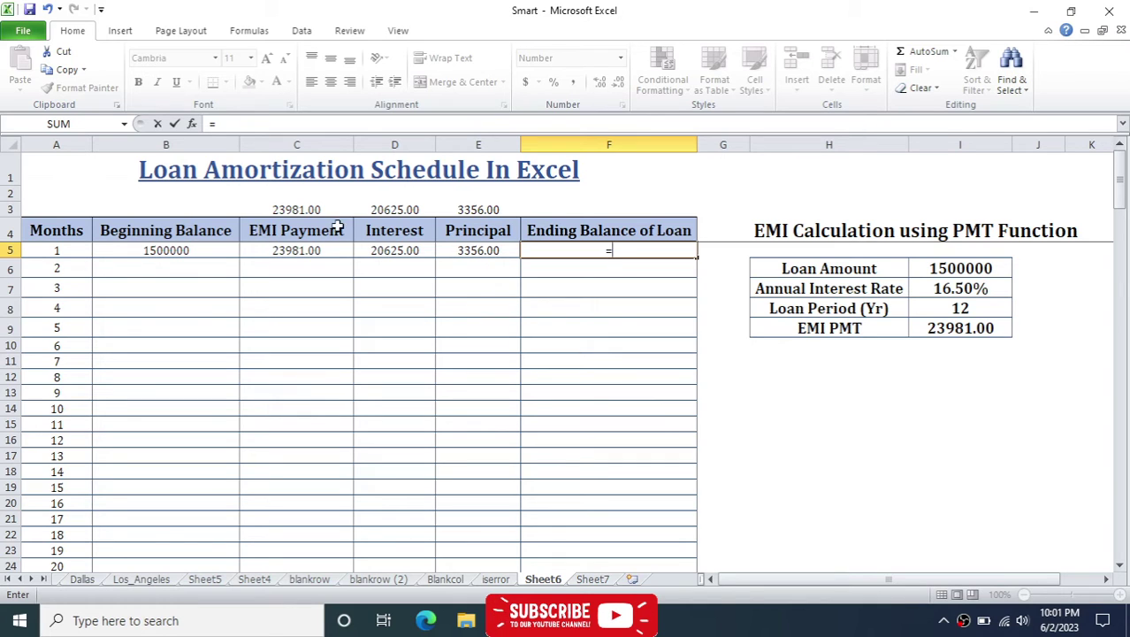
{"action": "left_click", "coordinate": [164, 252]}
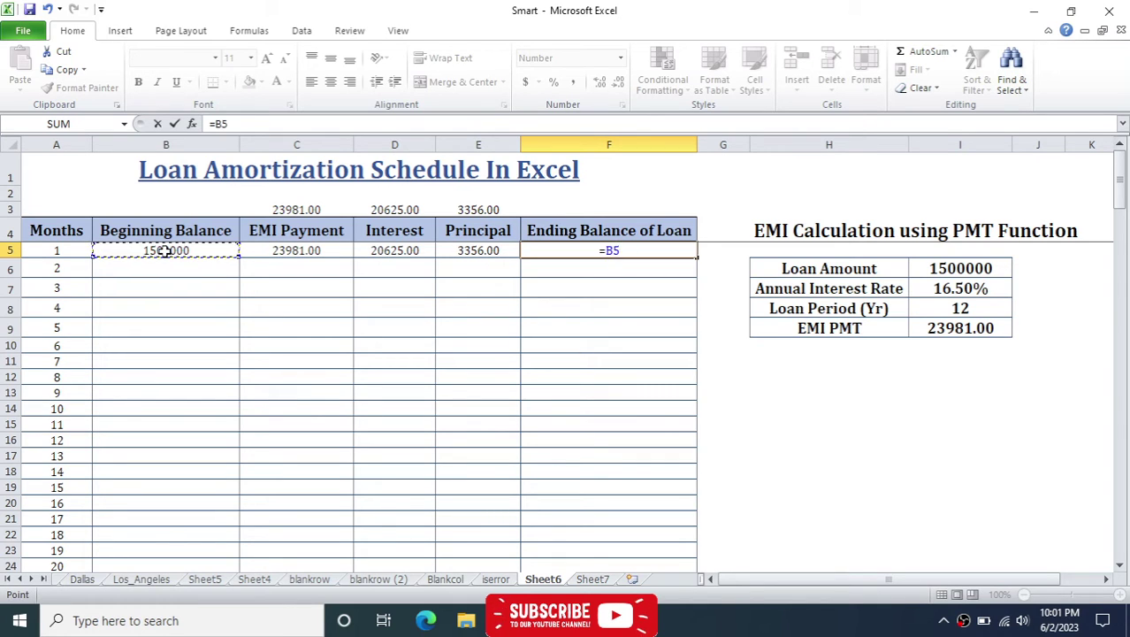
{"action": "type", "text": "-"}
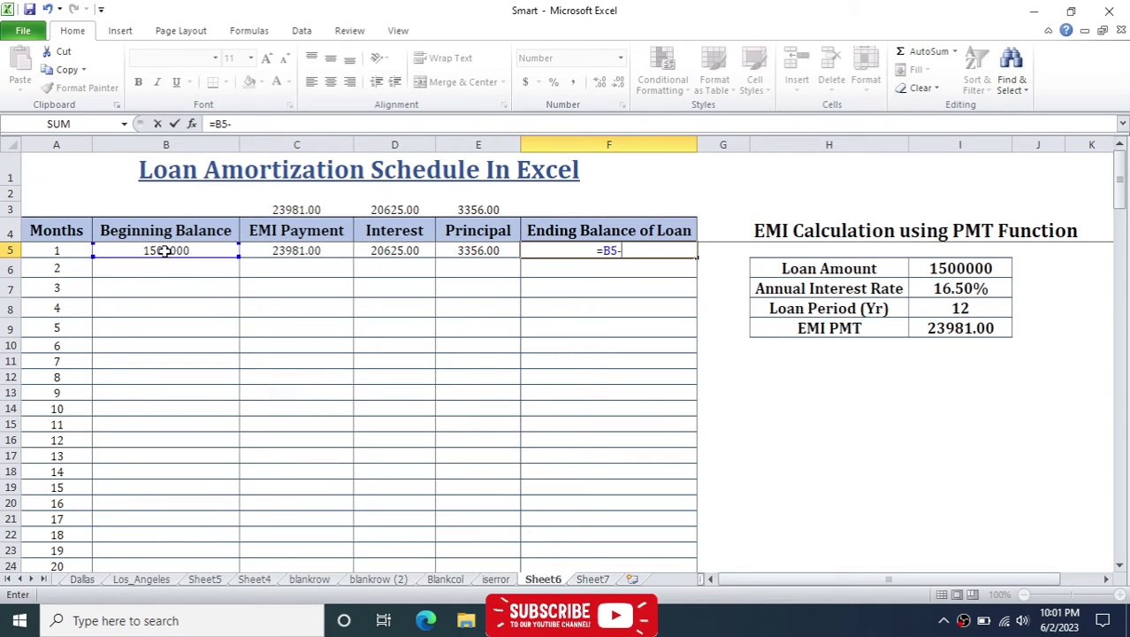
{"action": "left_click", "coordinate": [486, 251]}
{"action": "key", "text": "Return"}
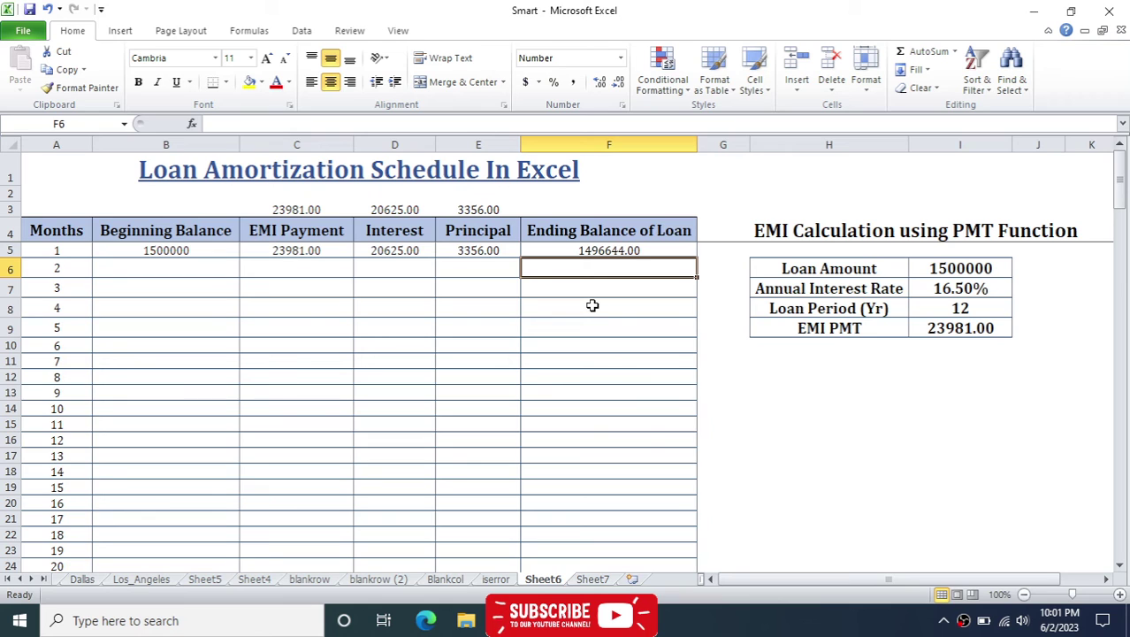
Set month 2's beginning balance in B6 to =F5
{"action": "left_click", "coordinate": [195, 273]}
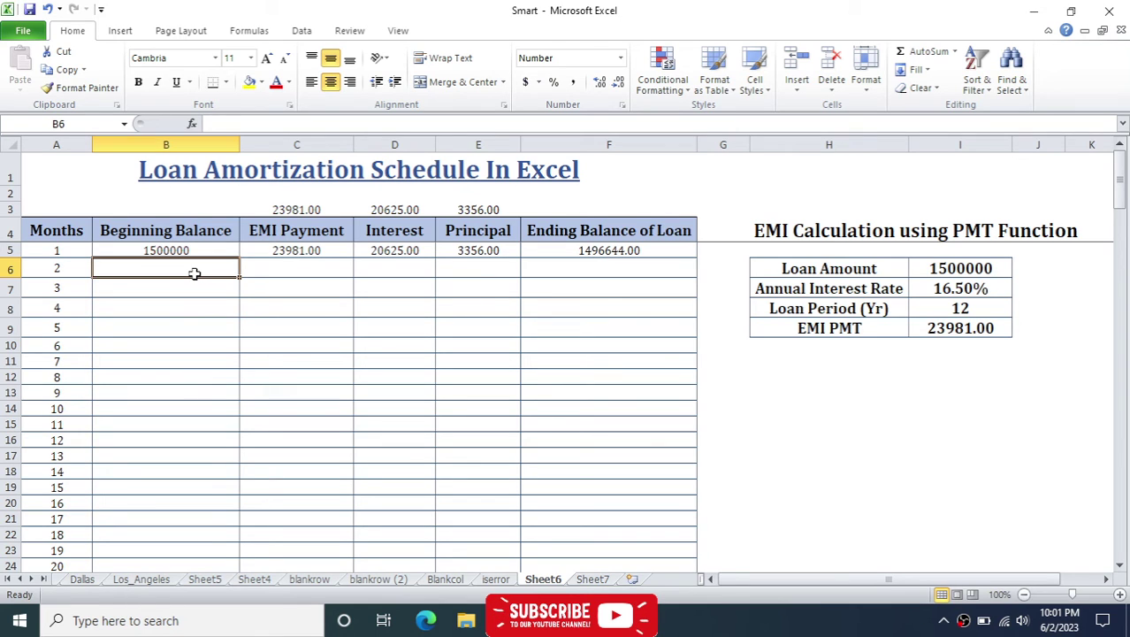
{"action": "type", "text": "="}
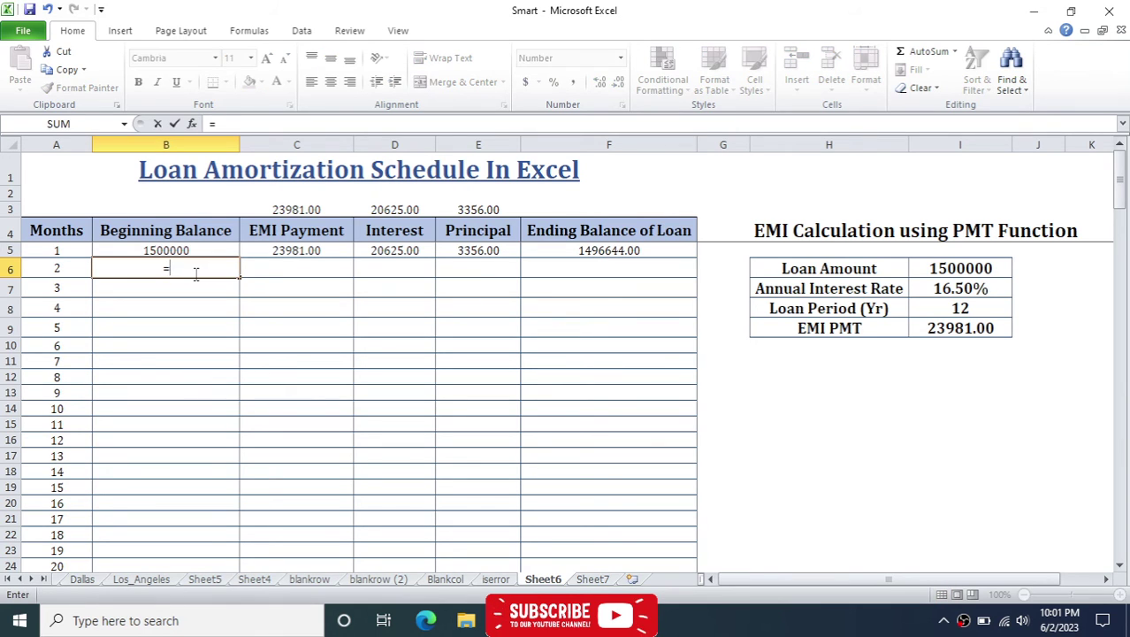
{"action": "left_click", "coordinate": [616, 250]}
{"action": "key", "text": "Return"}
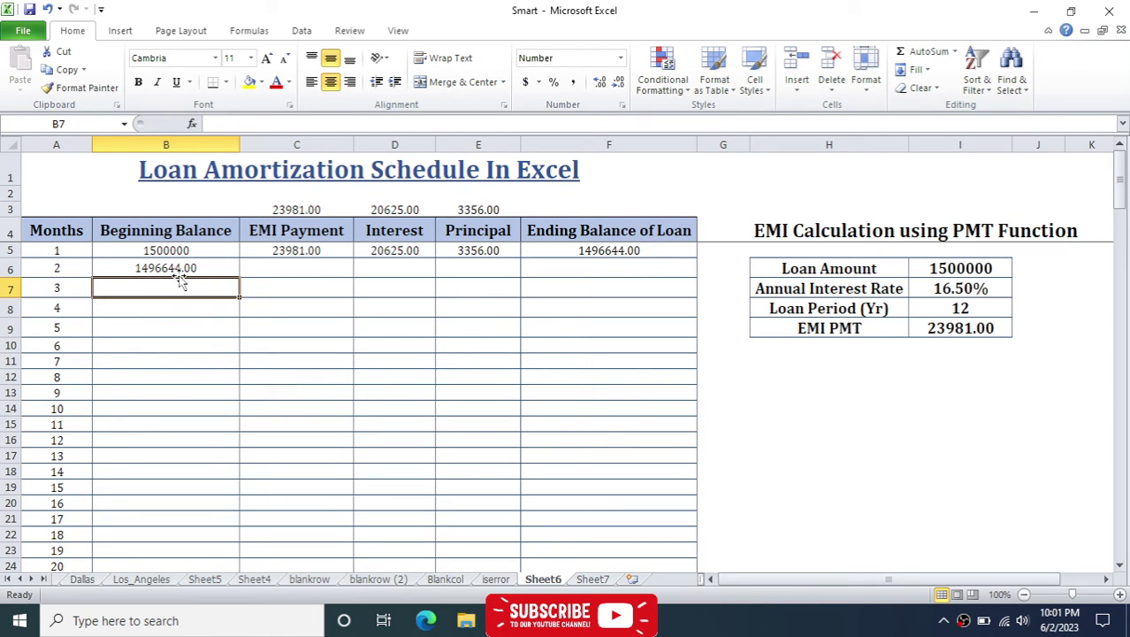
Copy the EMI payment and interest formulas from C5:D5 down into row 6
{"action": "left_click", "coordinate": [308, 265]}
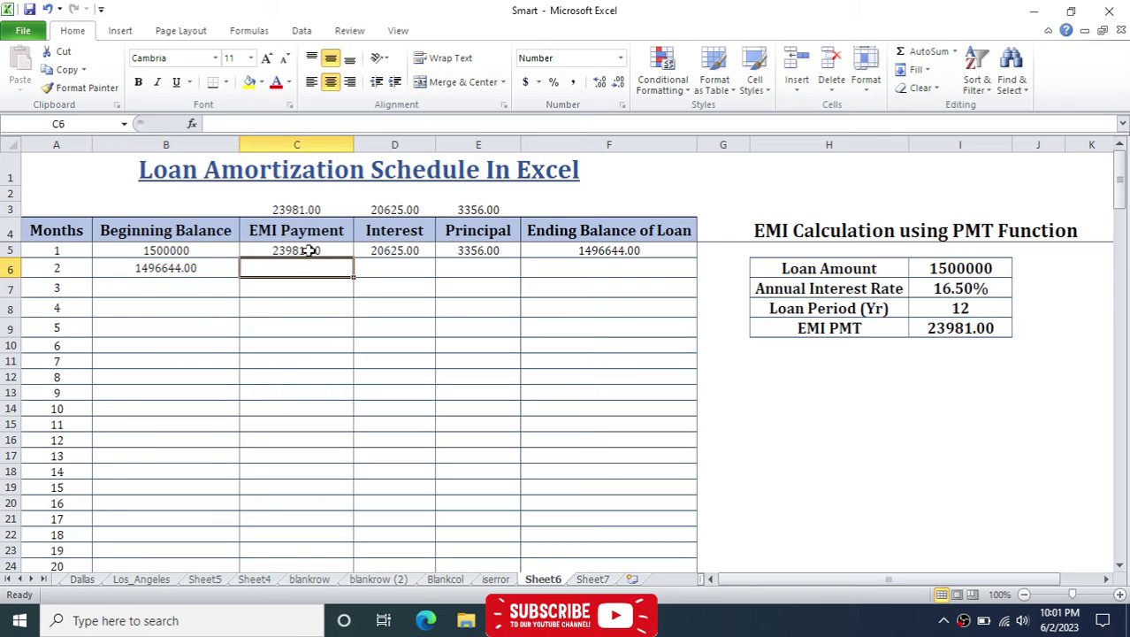
{"action": "left_click", "coordinate": [307, 252]}
{"action": "left_click_drag", "start_coordinate": [352, 263], "coordinate": [349, 277]}
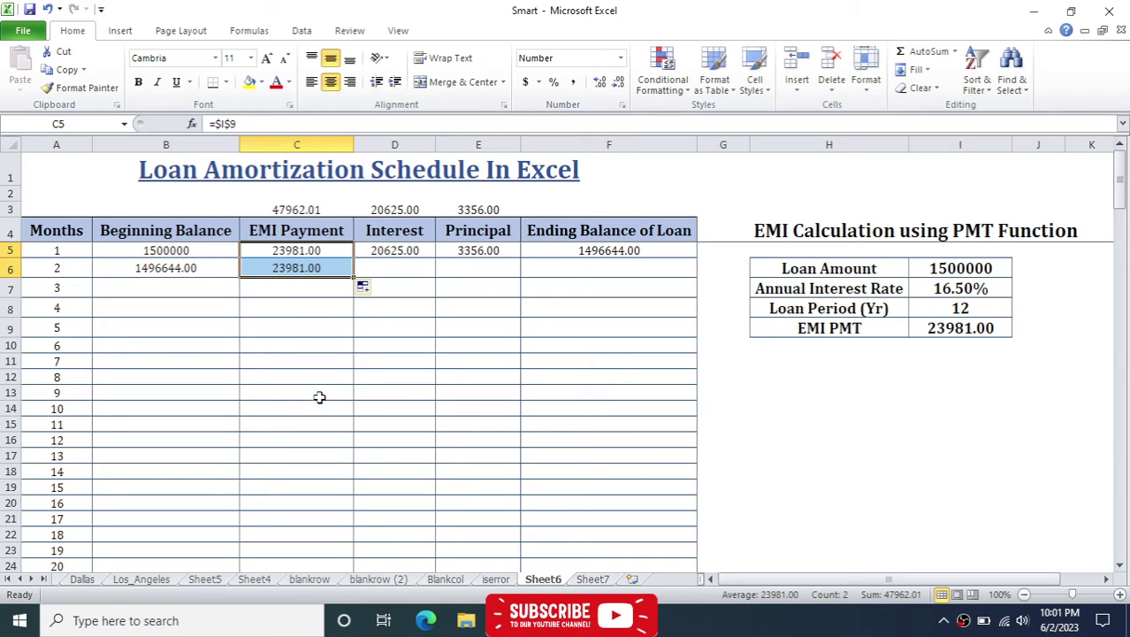
{"action": "left_click", "coordinate": [405, 268]}
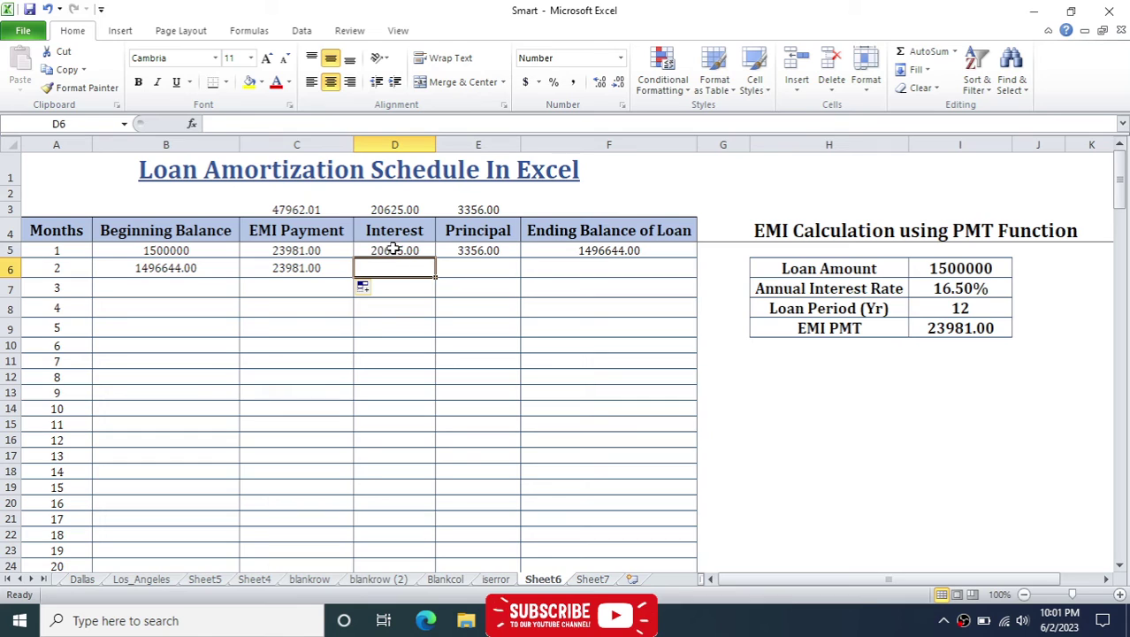
{"action": "left_click", "coordinate": [392, 251]}
{"action": "left_click_drag", "start_coordinate": [432, 261], "coordinate": [433, 269]}
{"action": "left_click", "coordinate": [402, 268]}
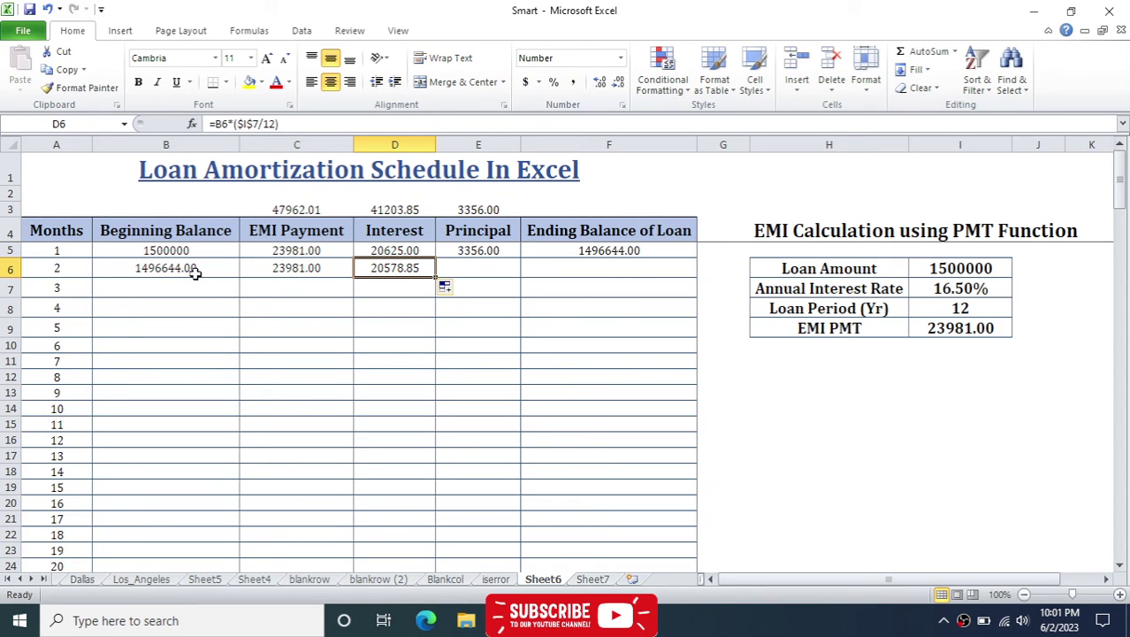
Copy the principal and ending balance formulas from E5:F5 down into row 6
{"action": "left_click", "coordinate": [495, 270]}
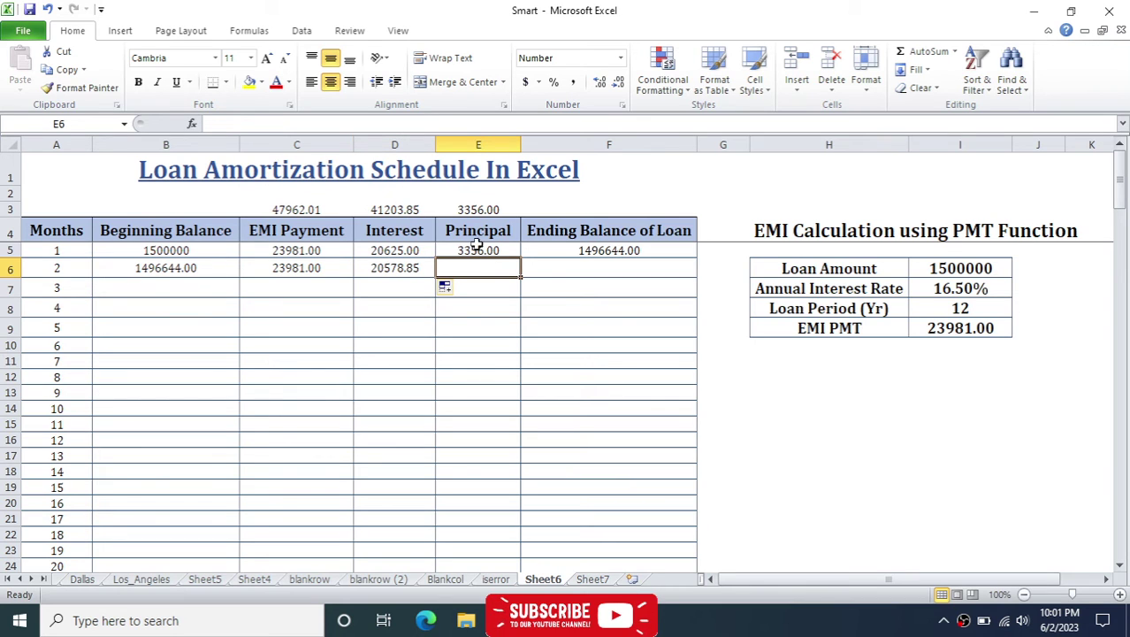
{"action": "left_click", "coordinate": [477, 247]}
{"action": "left_click_drag", "start_coordinate": [521, 256], "coordinate": [523, 277]}
{"action": "left_click", "coordinate": [475, 266]}
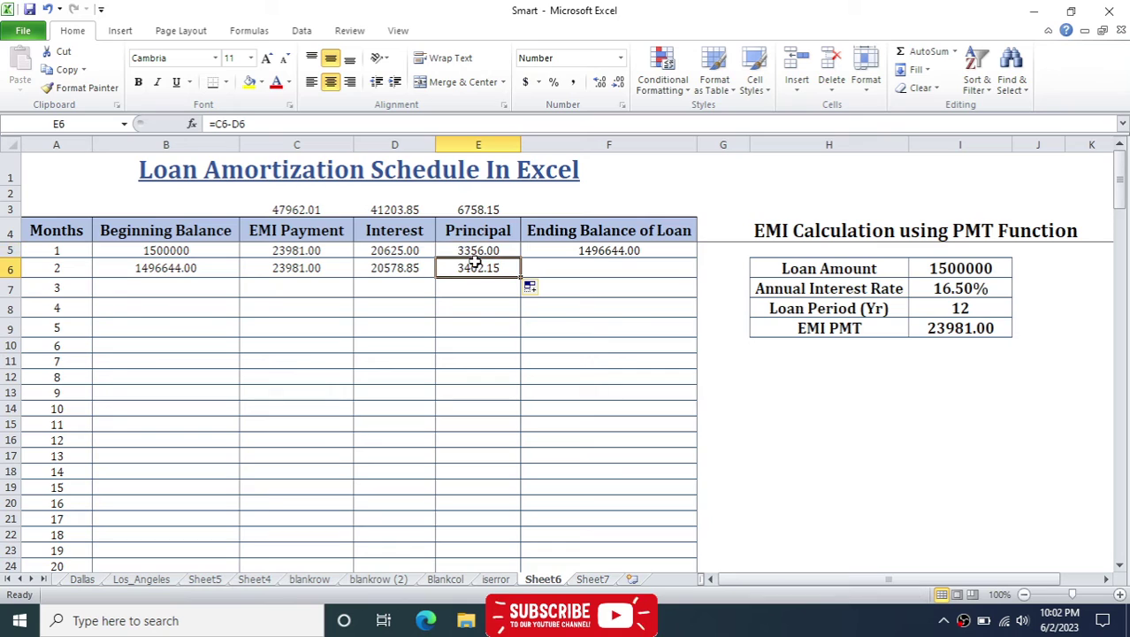
{"action": "left_click", "coordinate": [625, 254]}
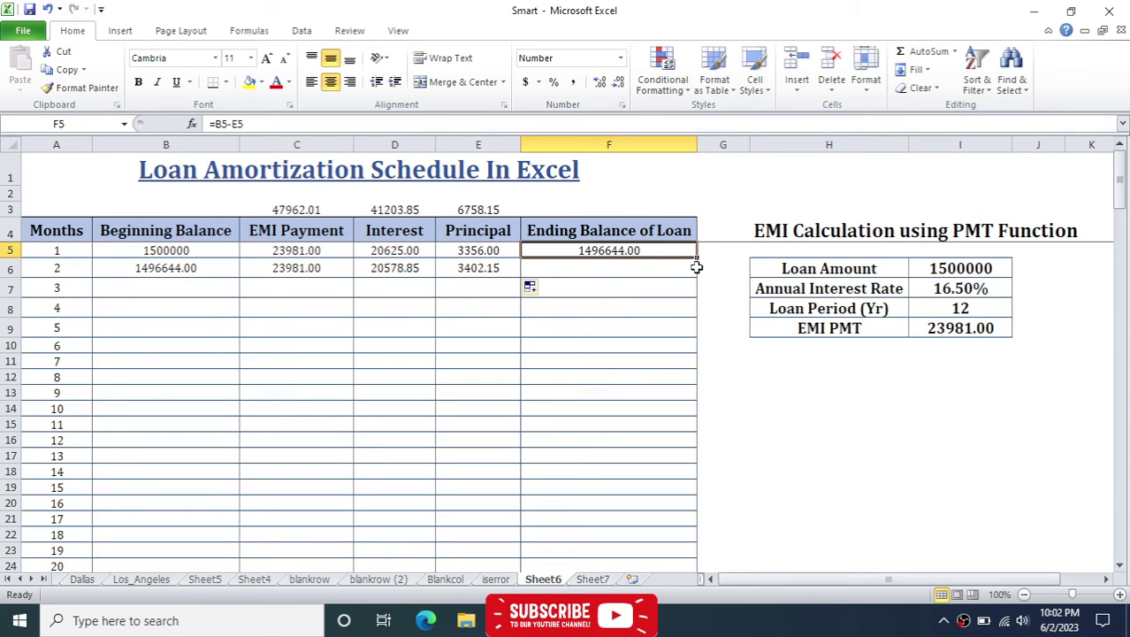
{"action": "left_click_drag", "start_coordinate": [697, 261], "coordinate": [695, 270]}
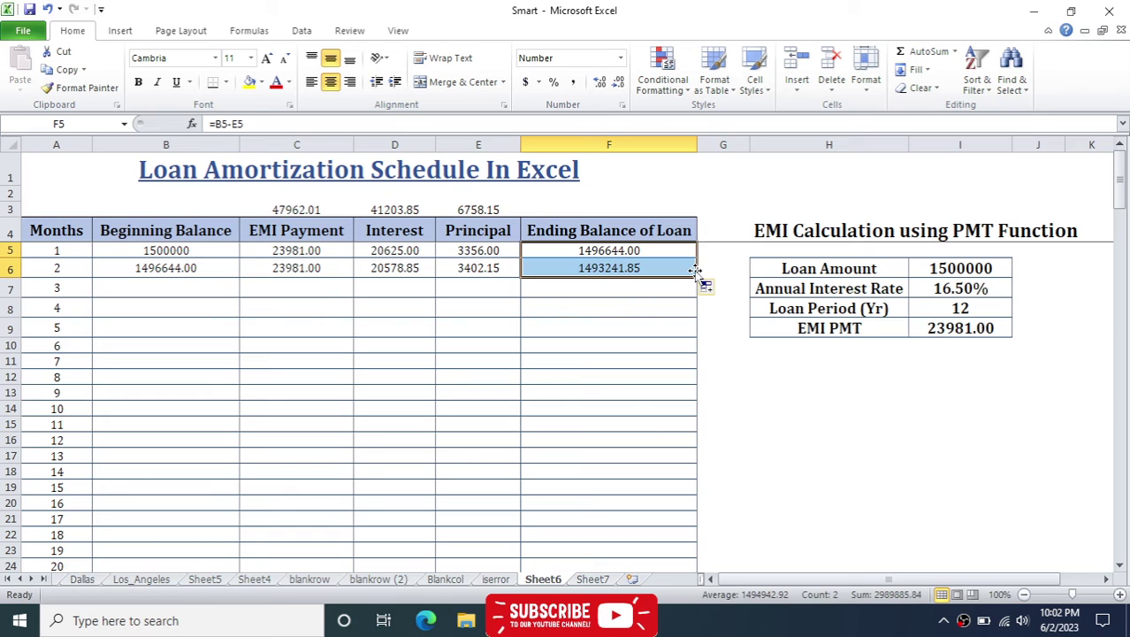
{"action": "left_click", "coordinate": [602, 289]}
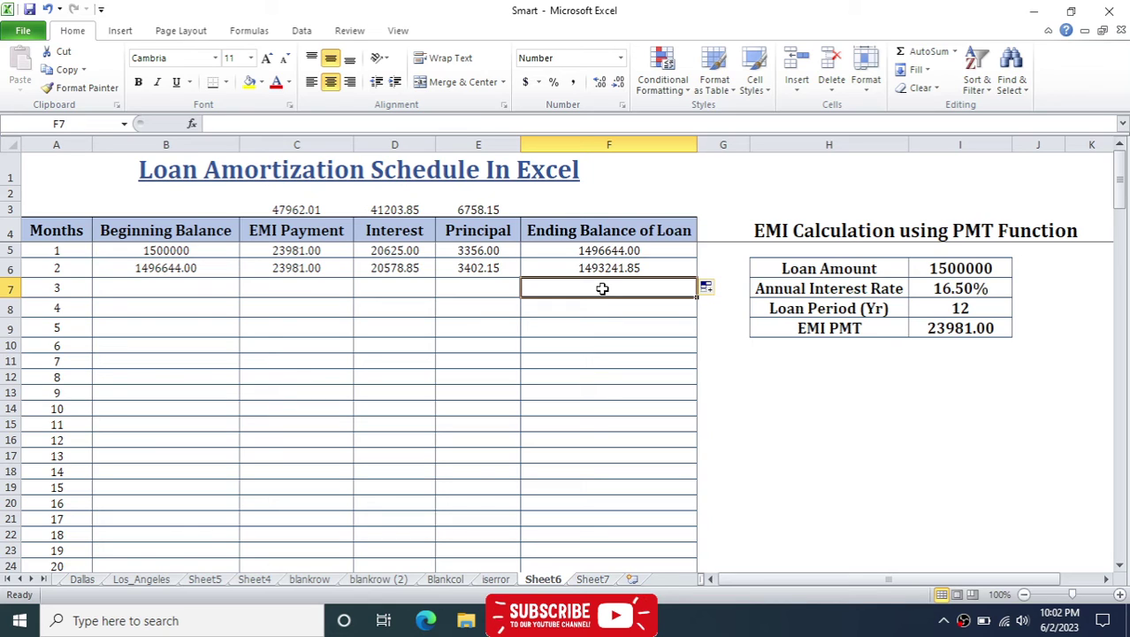
Fill B6:F6 down to row 148 and verify the 0.00 final balance and totals
{"action": "left_click_drag", "start_coordinate": [168, 267], "coordinate": [598, 281]}
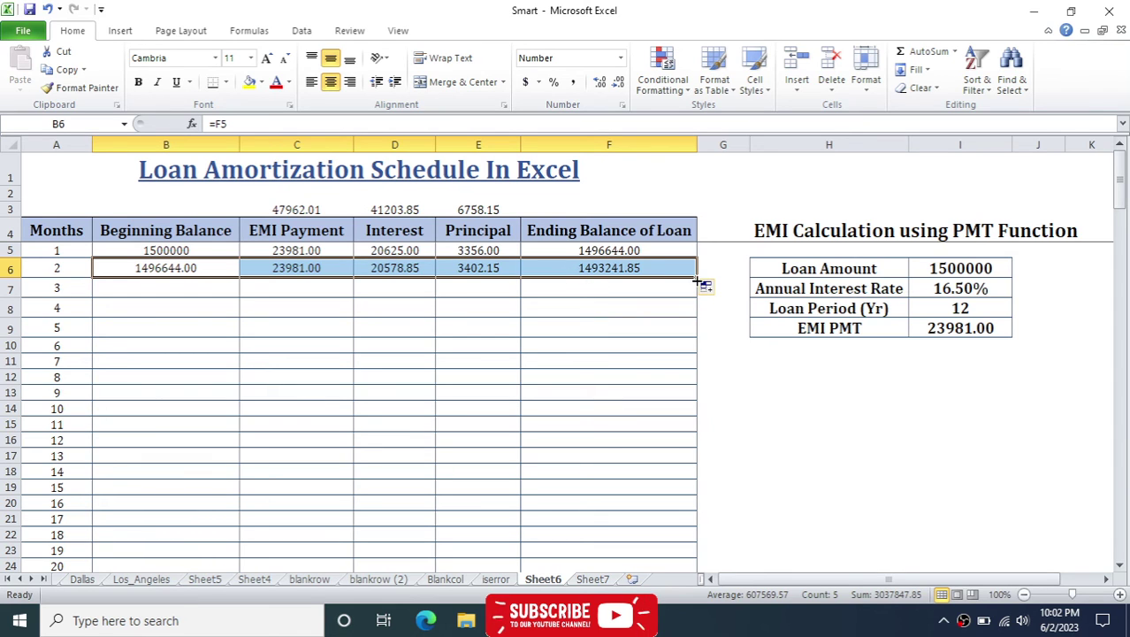
{"action": "left_click_drag", "start_coordinate": [697, 282], "coordinate": [670, 536]}
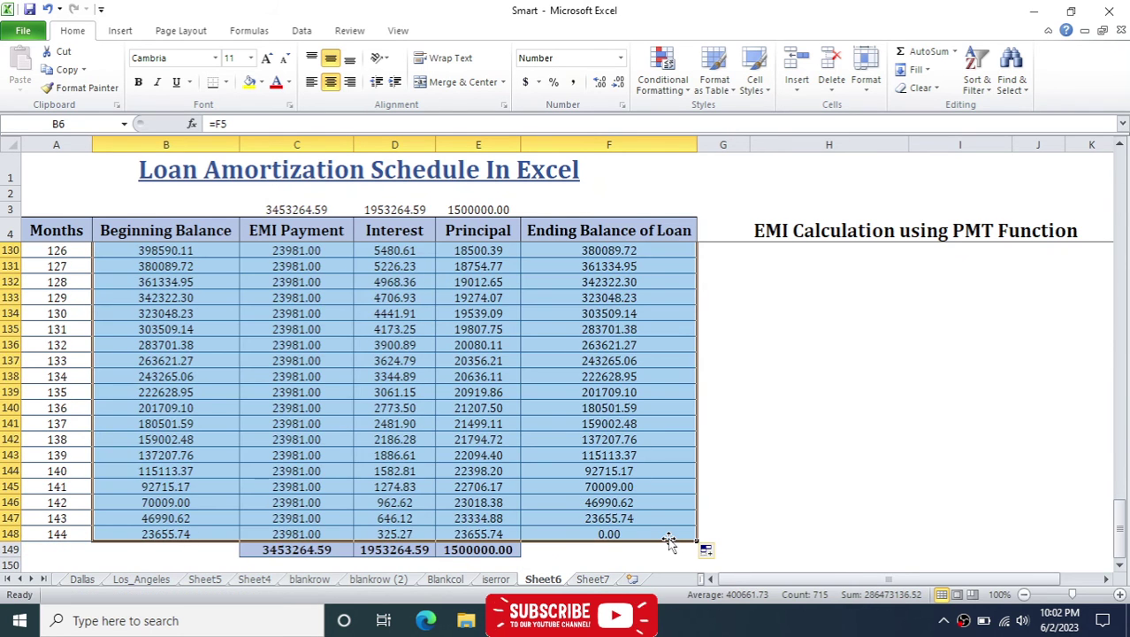
{"action": "left_click", "coordinate": [612, 424]}
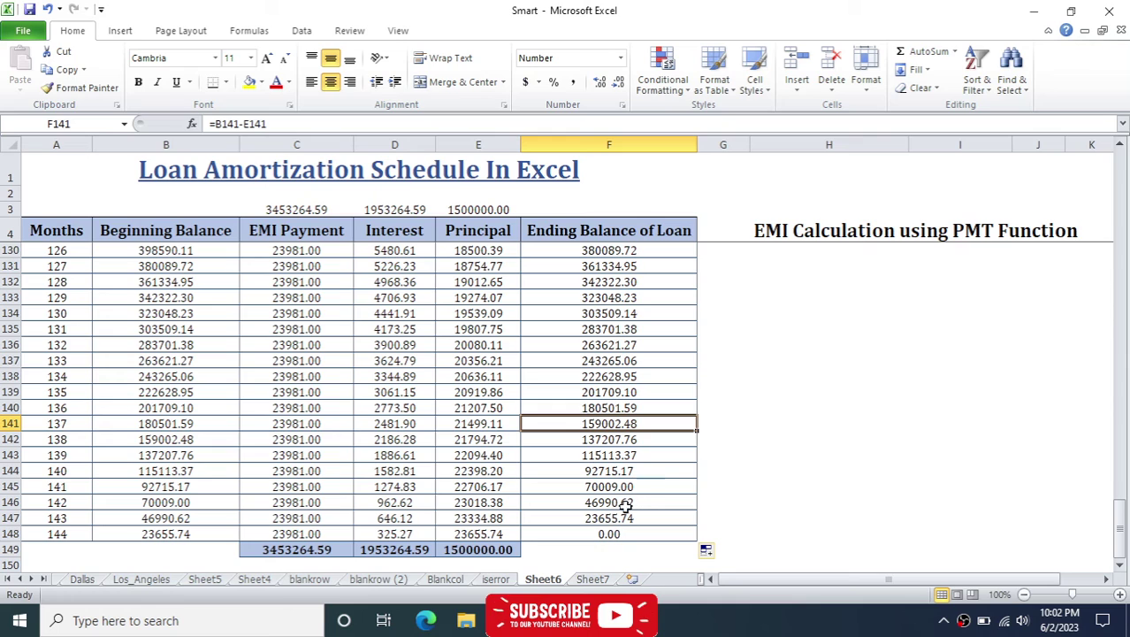
{"action": "left_click", "coordinate": [597, 535]}
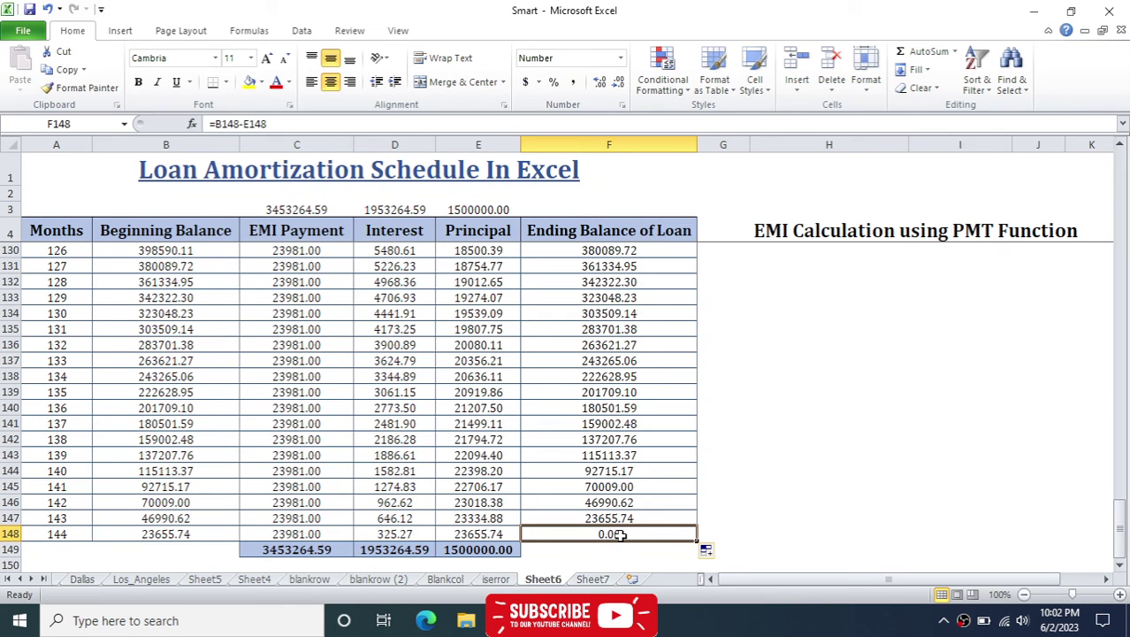
{"action": "left_click", "coordinate": [476, 550]}
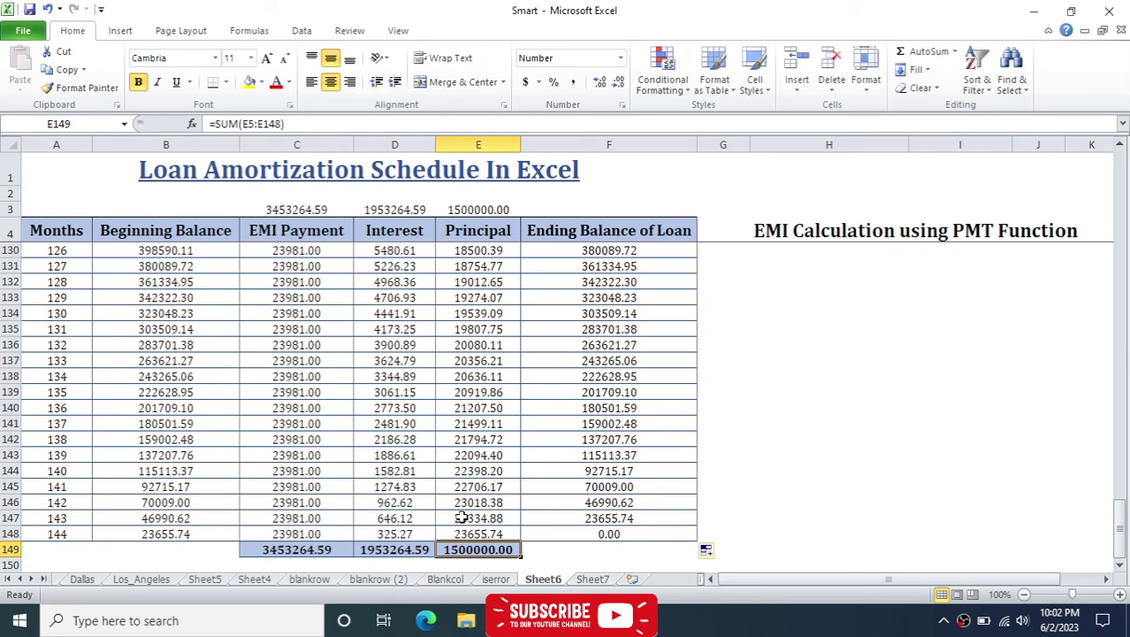
{"action": "left_click", "coordinate": [399, 543]}
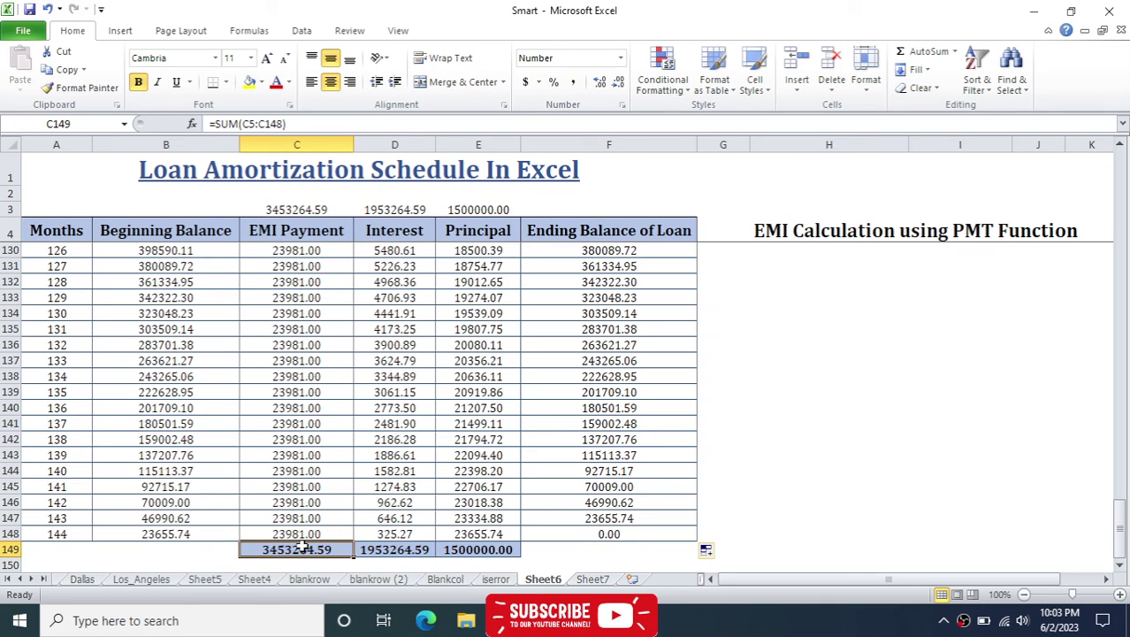
{"action": "left_click_drag", "start_coordinate": [393, 549], "coordinate": [466, 549]}
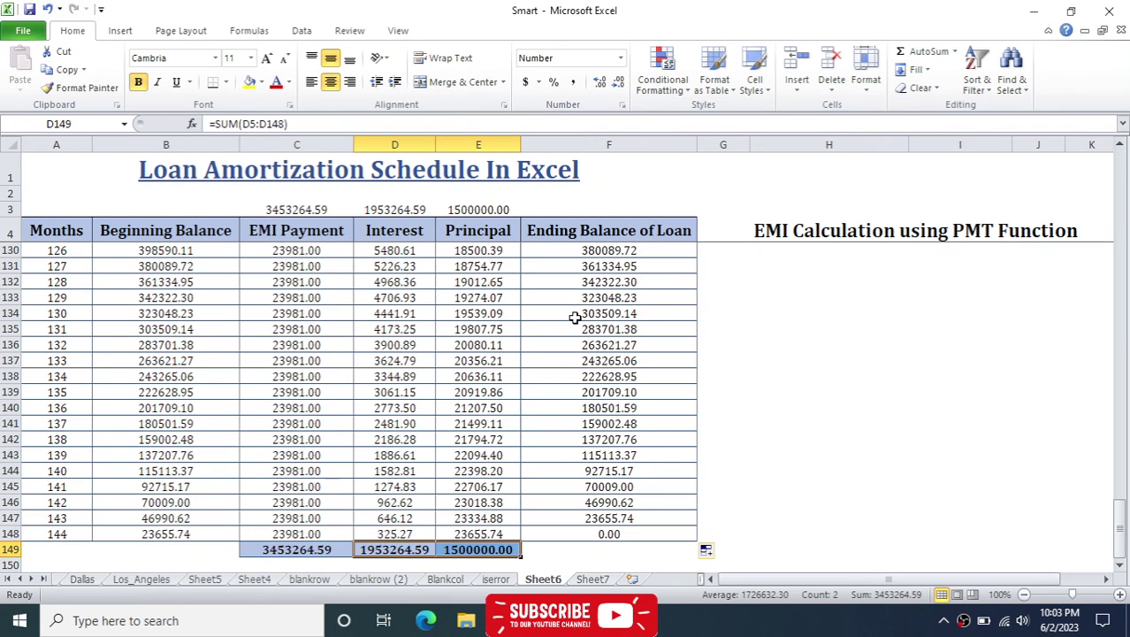
{"action": "left_click_drag", "start_coordinate": [1123, 508], "coordinate": [1121, 149]}
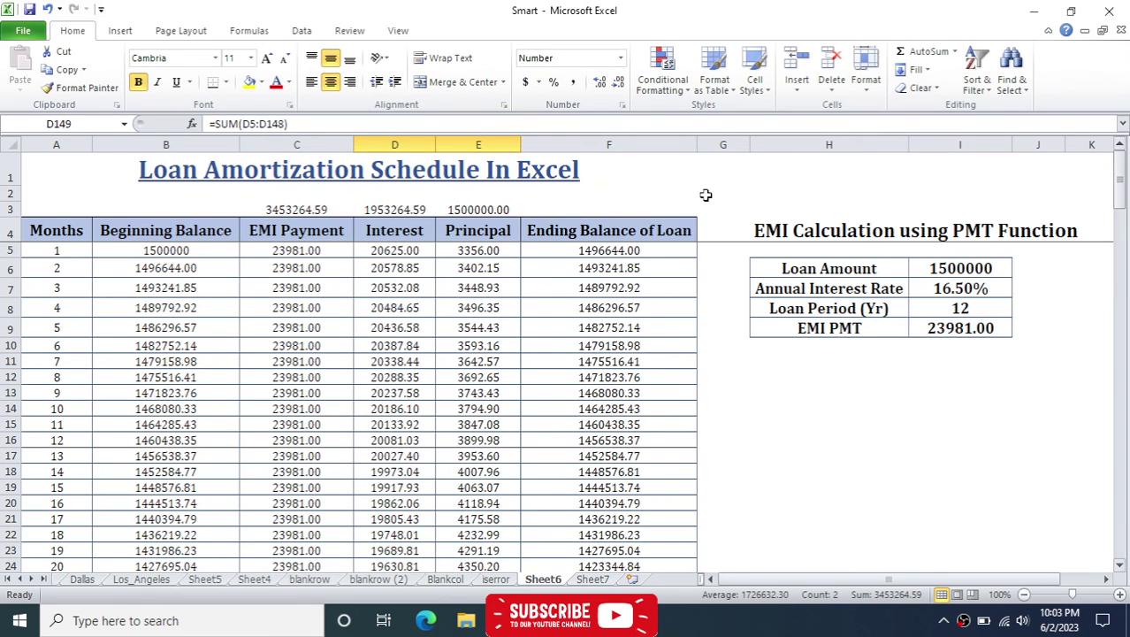